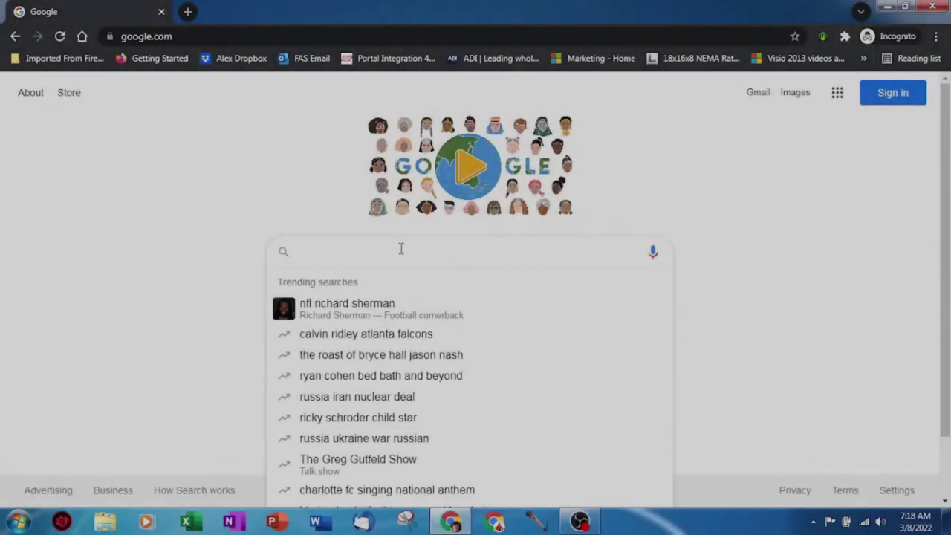
Step: Search Google for 'sd formatter'
type("SD")
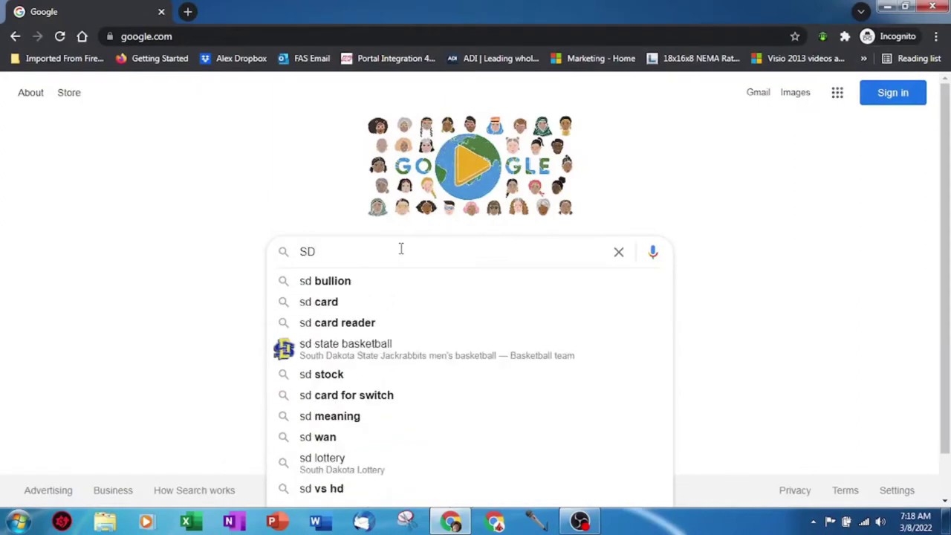
type(" Forrma")
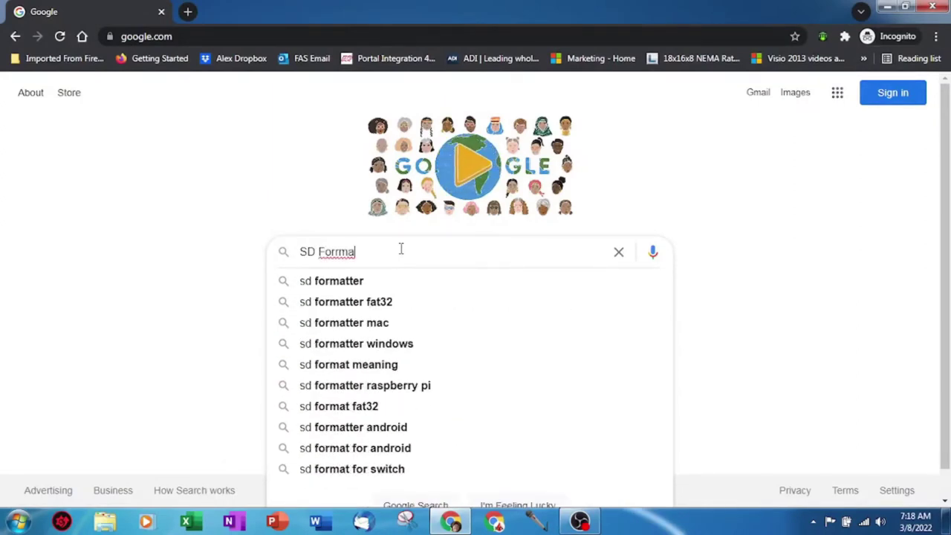
key("Down")
key("Return")
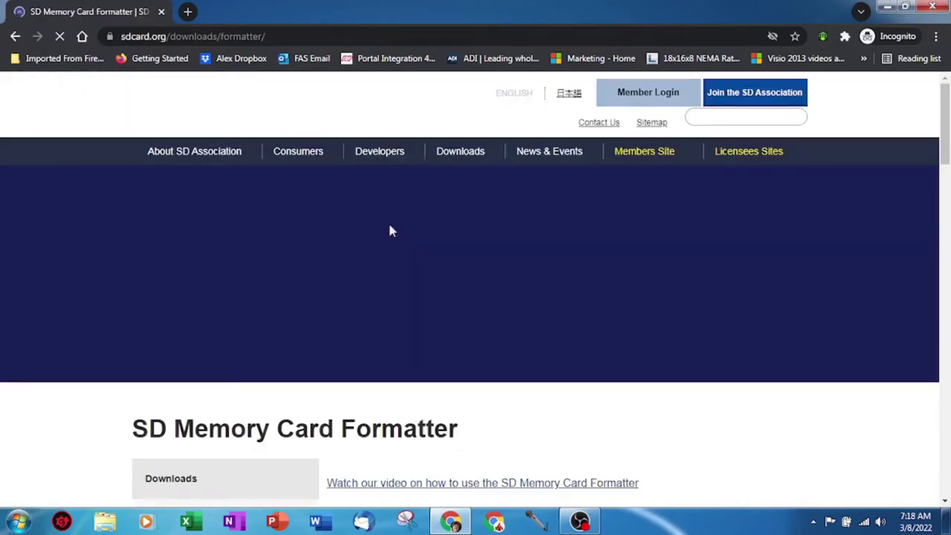
Step: Scroll the sdcard.org SD Memory Card Formatter page down to its Windows/Mac download buttons
scroll(397, 232, "down", 2)
scroll(402, 234, "up", 2)
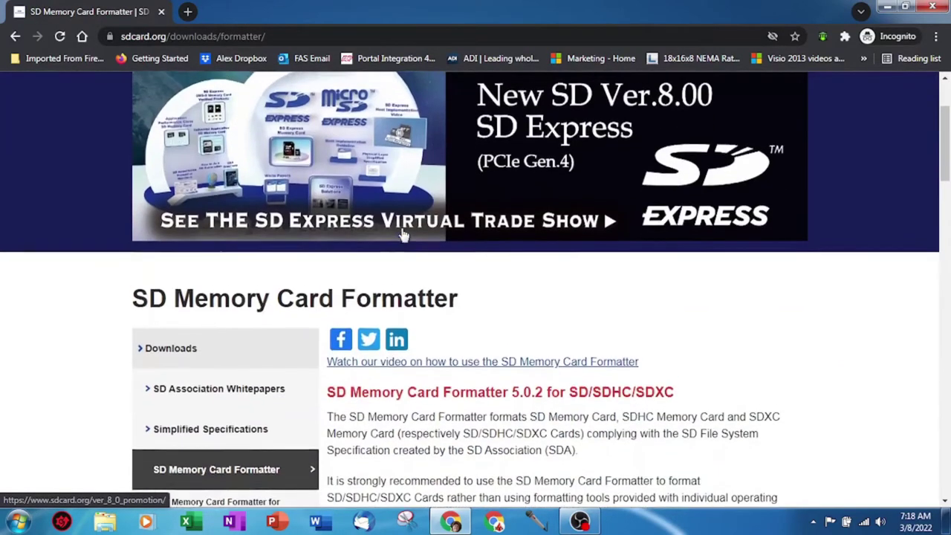
scroll(402, 235, "down", 2)
scroll(402, 235, "down", 3)
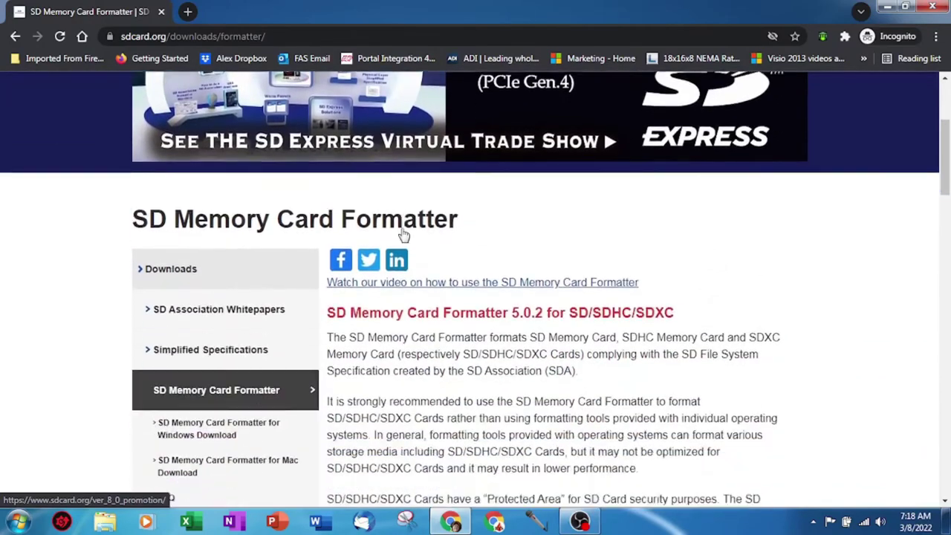
scroll(401, 228, "down", 6)
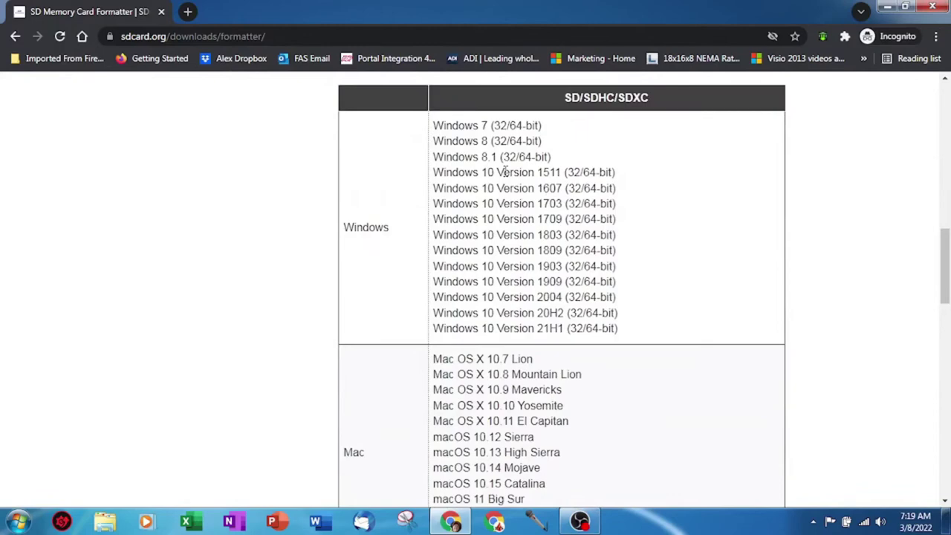
scroll(529, 281, "down", 6)
scroll(529, 281, "down", 2)
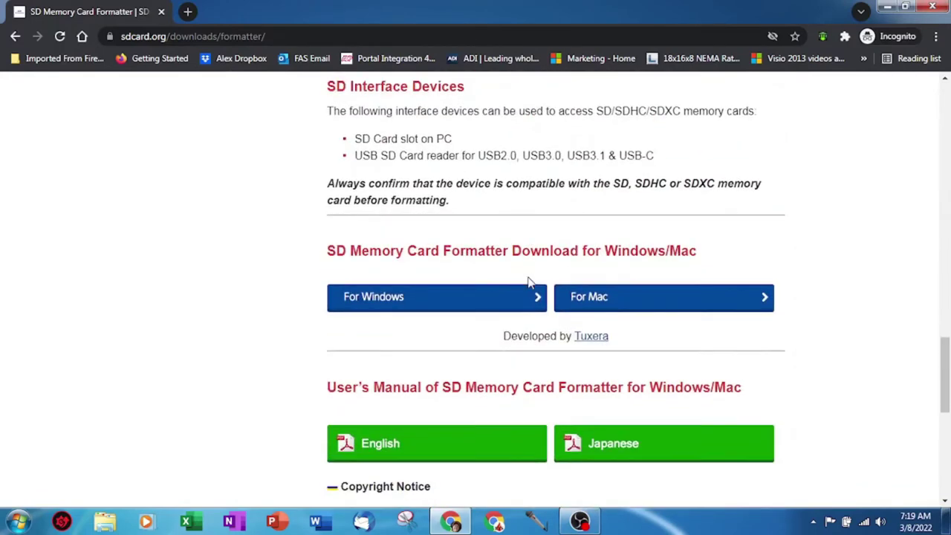
Step: Choose the Windows download and accept the end user licence to download the SDCardFormatter zip
left_click(455, 302)
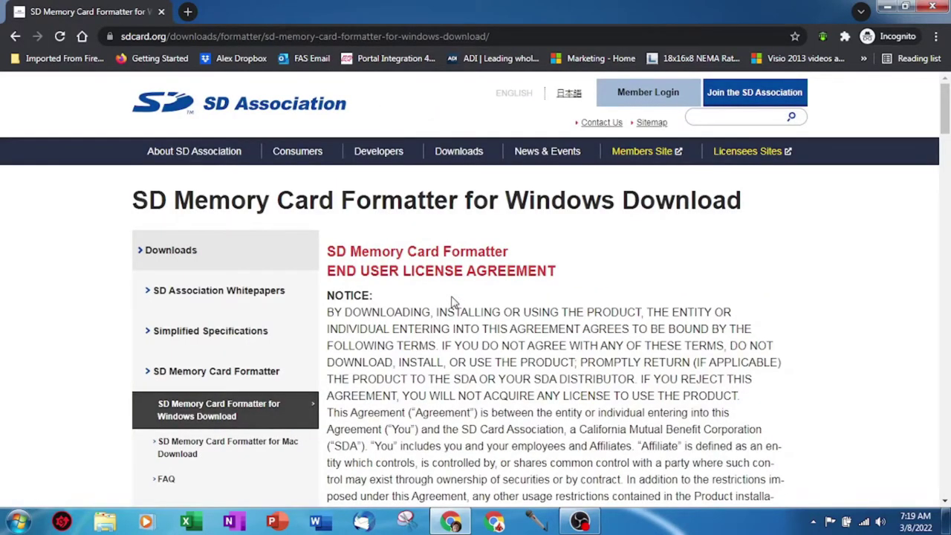
scroll(454, 302, "down", 3)
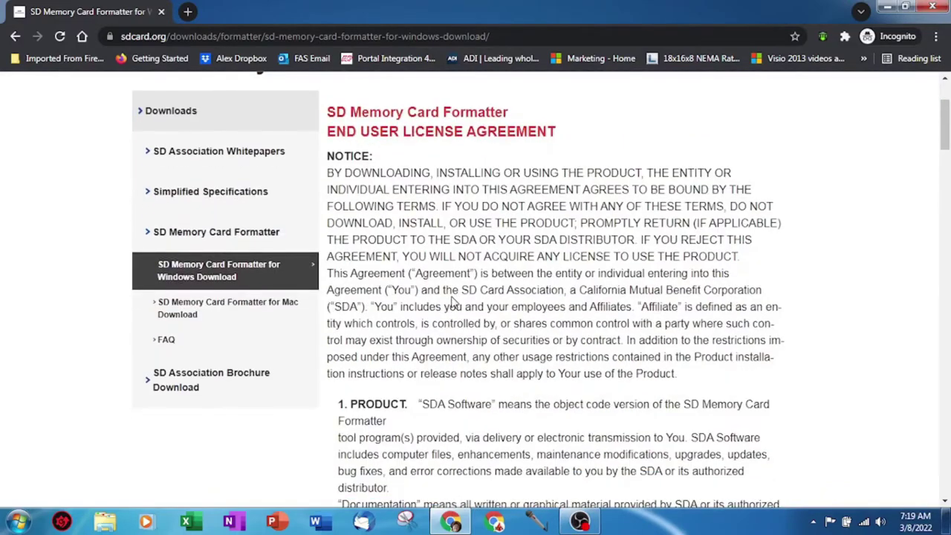
scroll(454, 308, "down", 15)
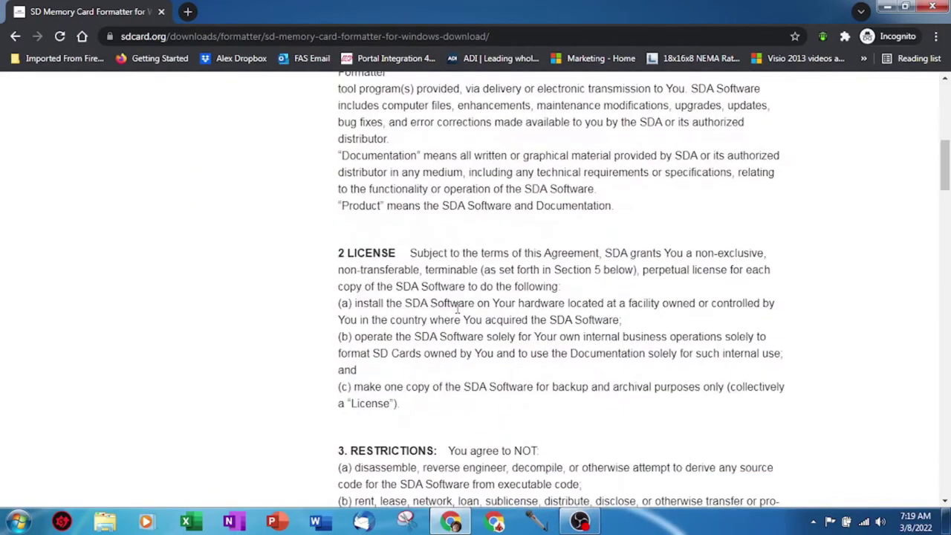
scroll(456, 307, "down", 15)
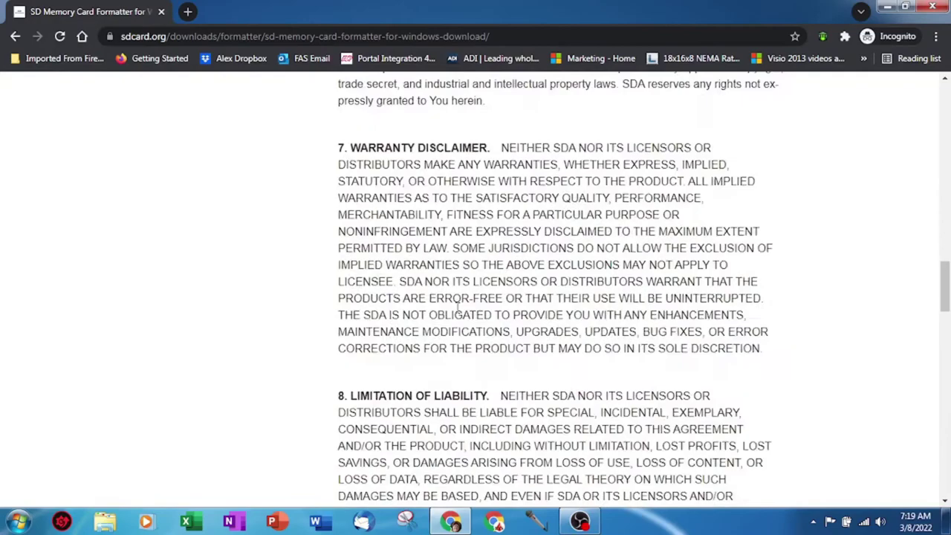
scroll(456, 307, "down", 15)
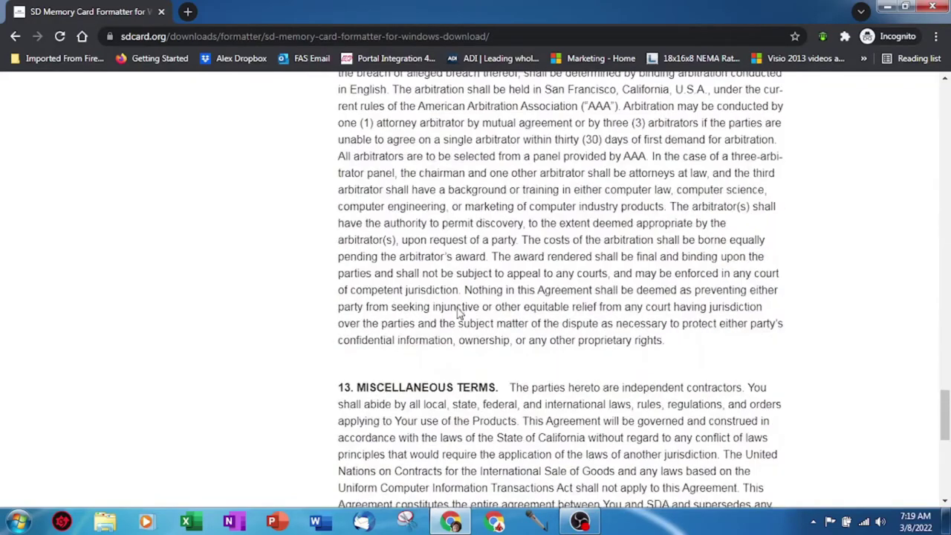
scroll(458, 313, "down", 1)
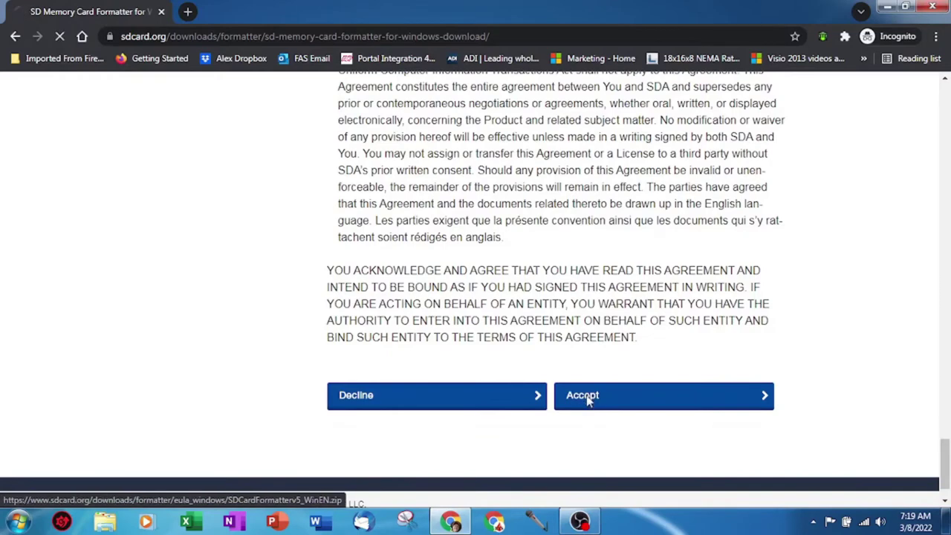
left_click(587, 398)
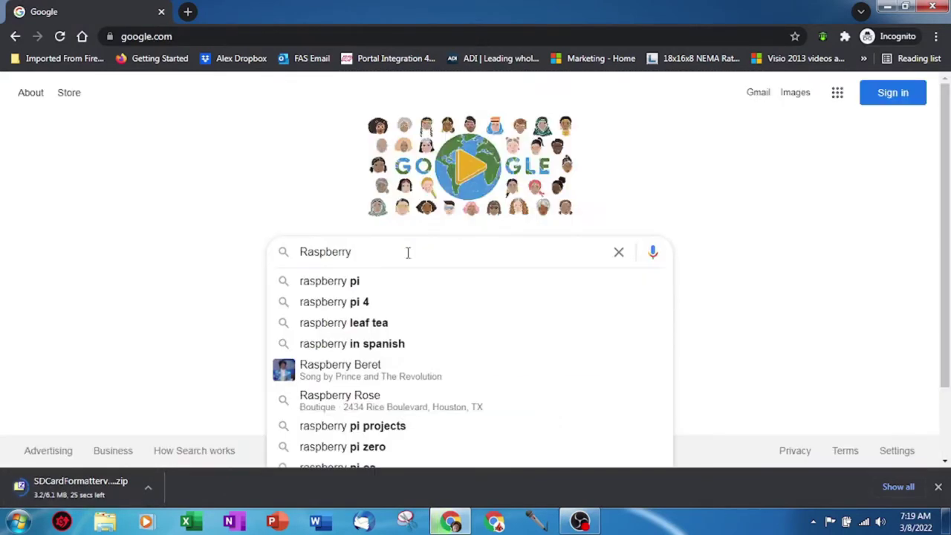
Step: Search Google for 'raspberry pi imager'
type("Pi")
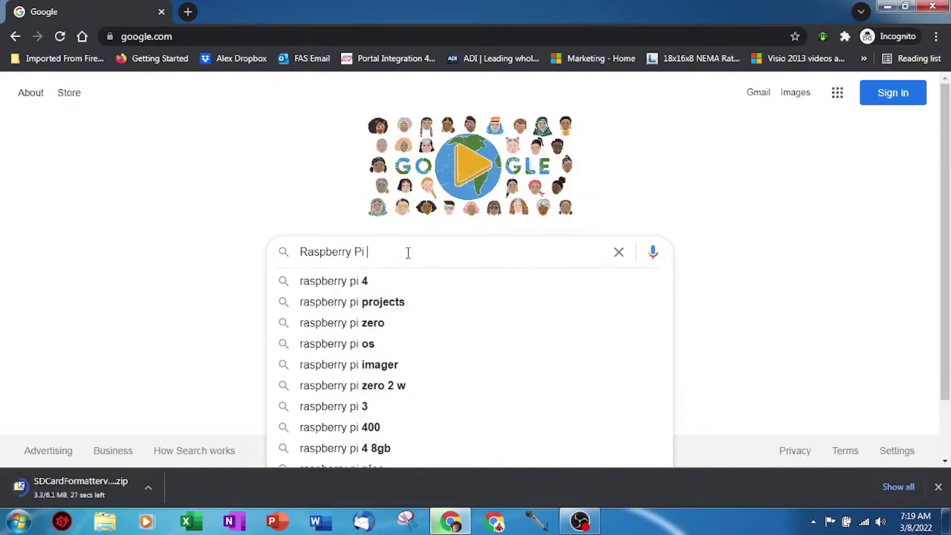
type(" Ima")
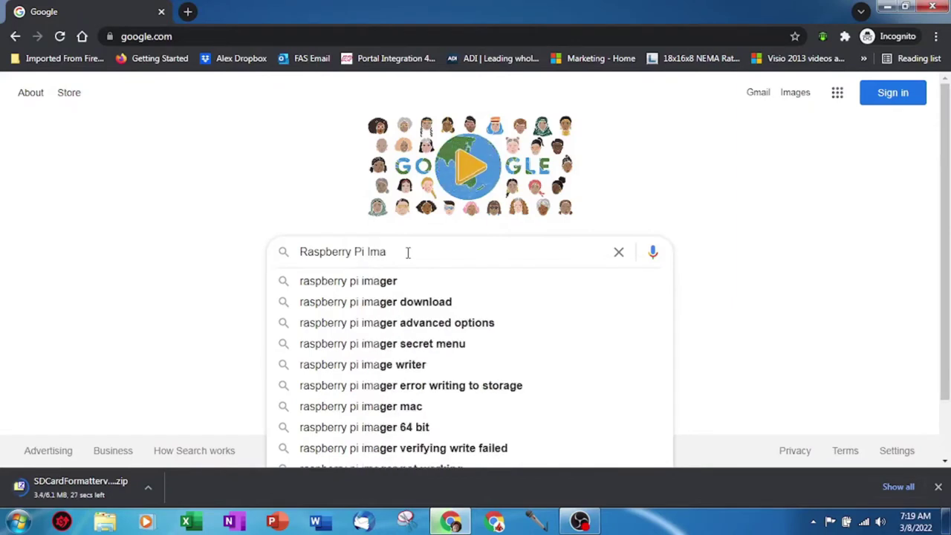
key("Down")
key("Return")
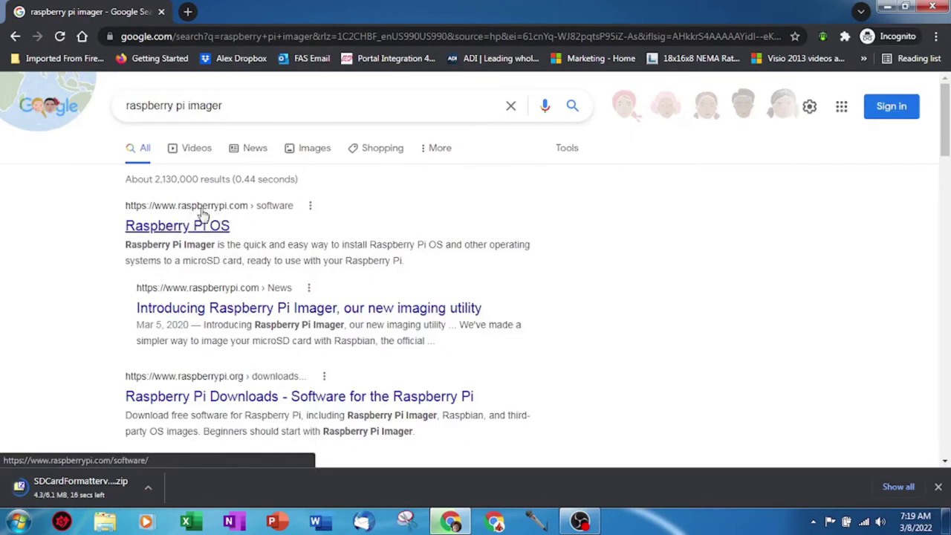
Step: Get imager_1.7.1.exe for Windows from raspberrypi.com/software, then bring up Windows Explorer
left_click(224, 236)
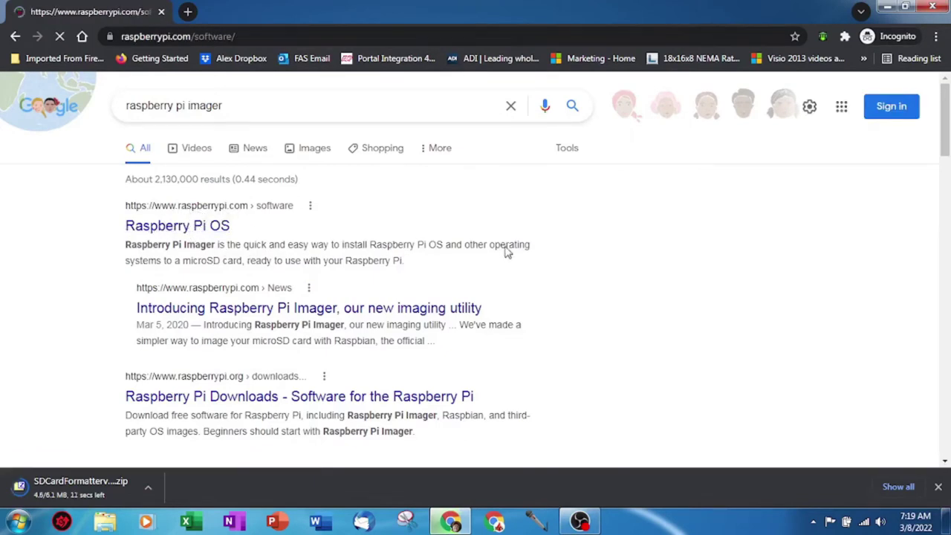
scroll(603, 257, "down", 1)
scroll(603, 257, "down", 6)
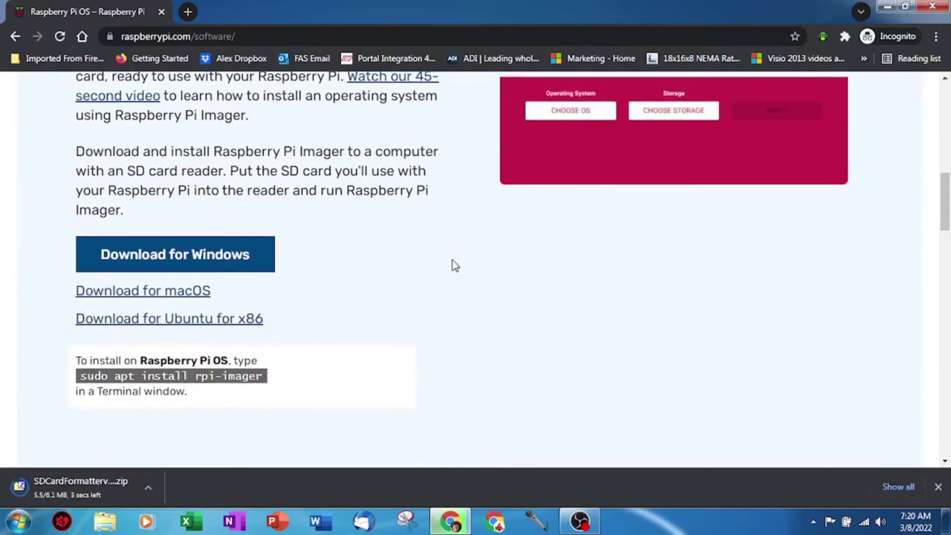
scroll(454, 265, "up", 1)
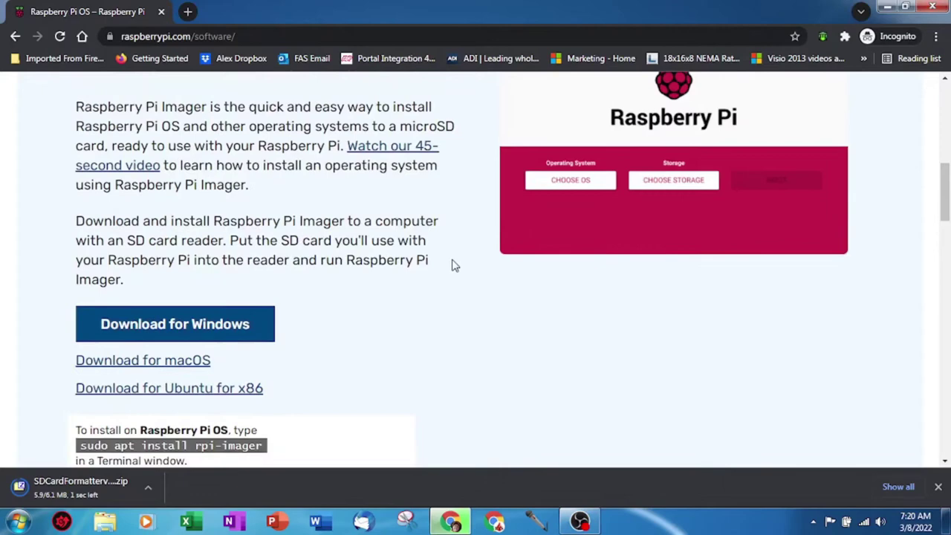
scroll(454, 264, "up", 2)
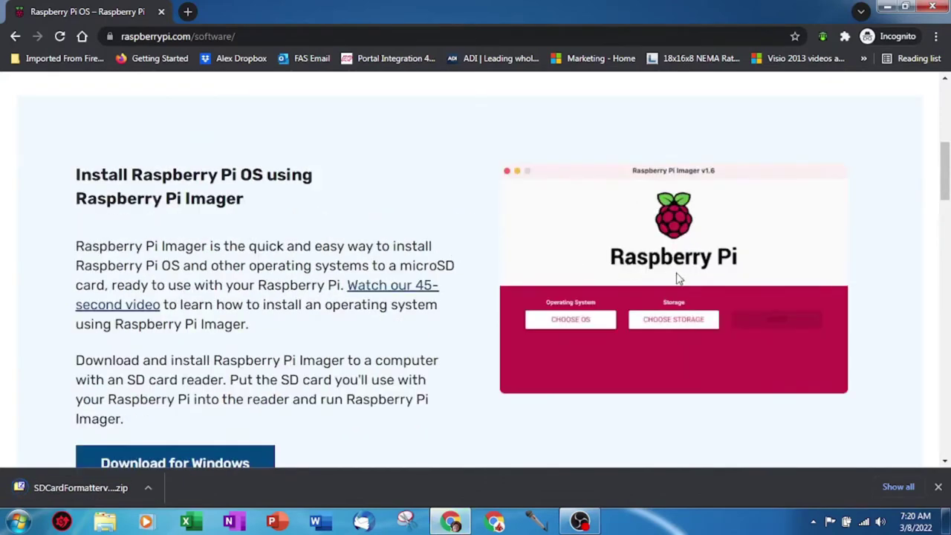
scroll(333, 312, "down", 1)
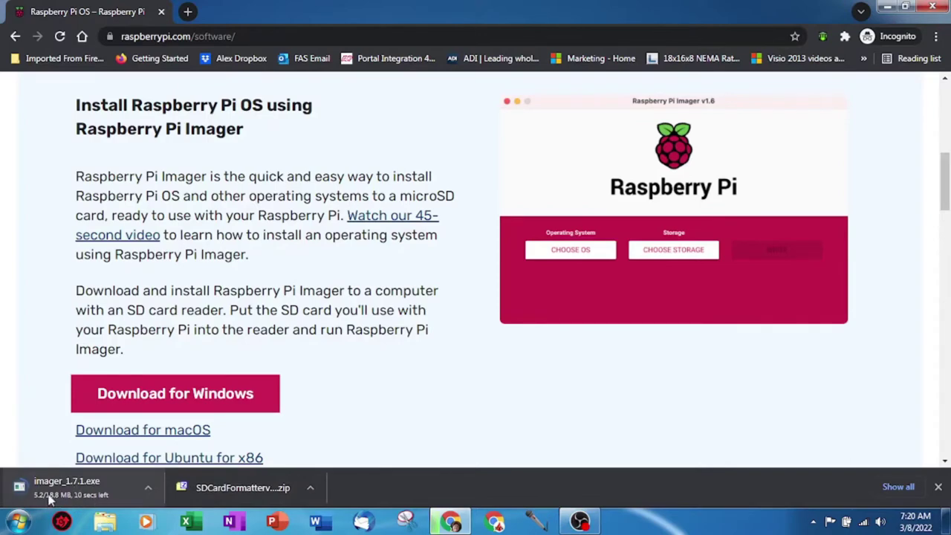
left_click(105, 522)
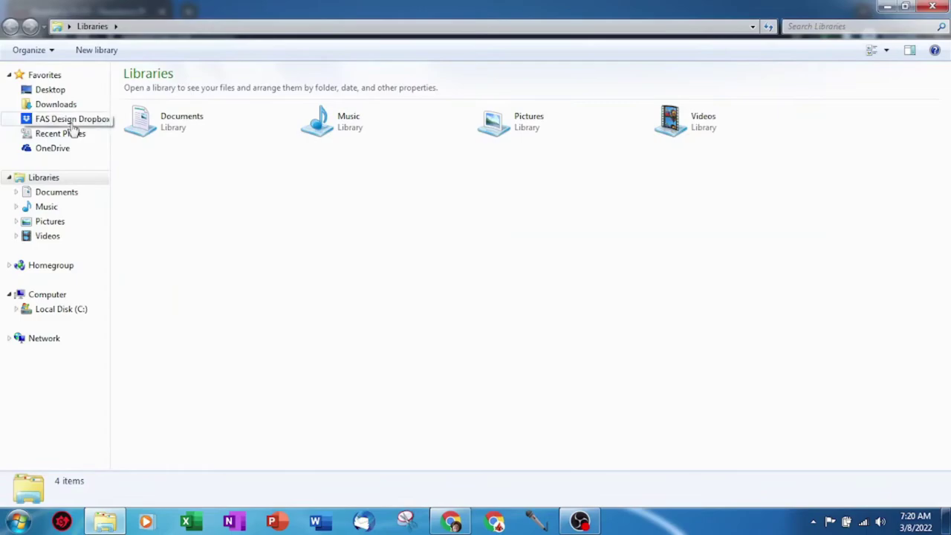
Step: Extract the SDCardFormatterv5_WinEN zip in Downloads with 7-Zip and open the extracted folder
left_click(55, 106)
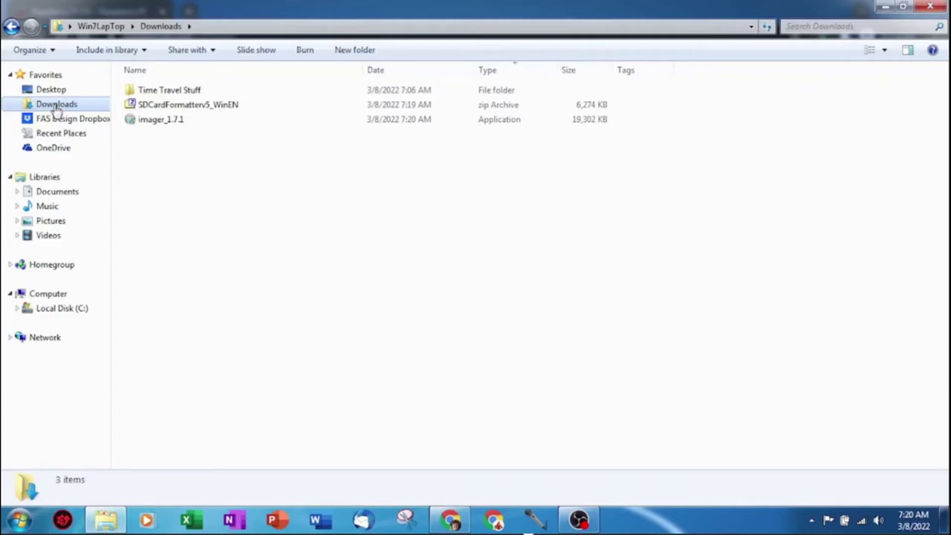
double_click(176, 110)
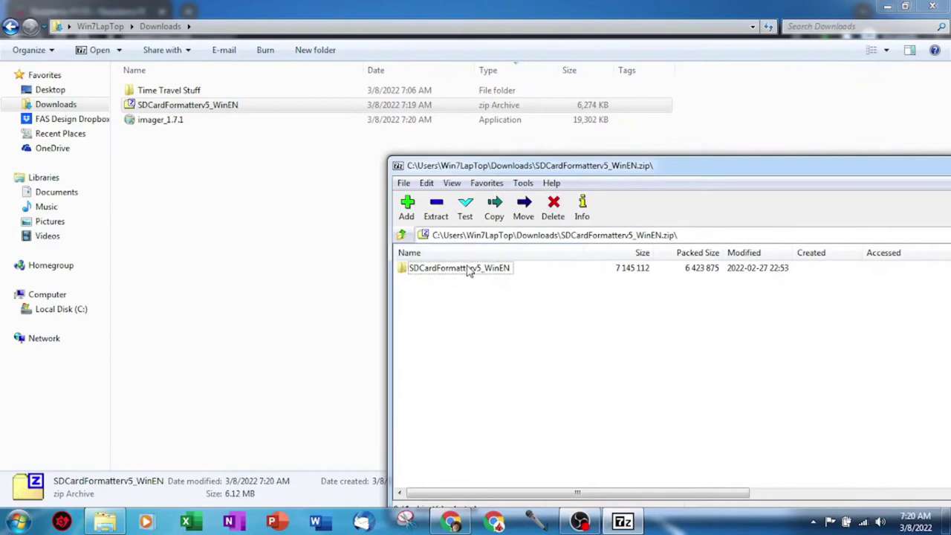
left_click(461, 270)
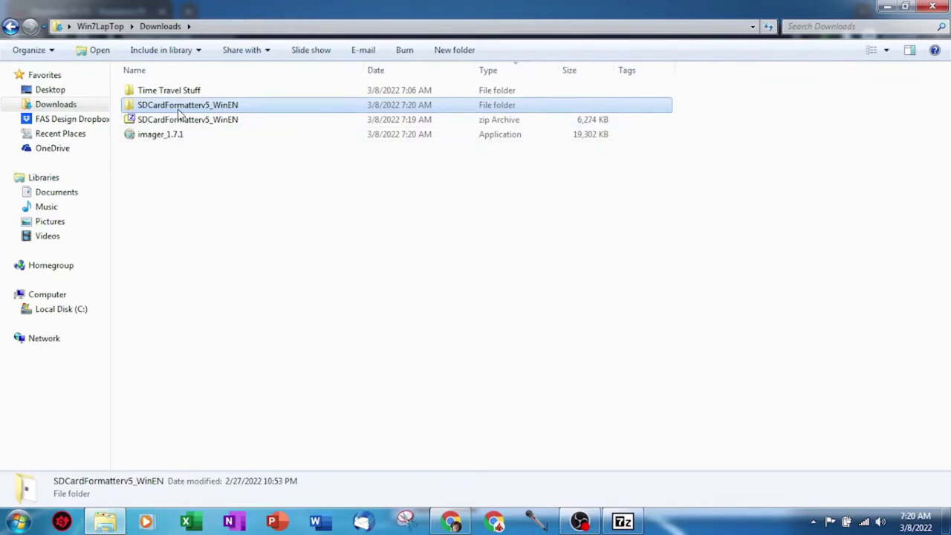
double_click(178, 107)
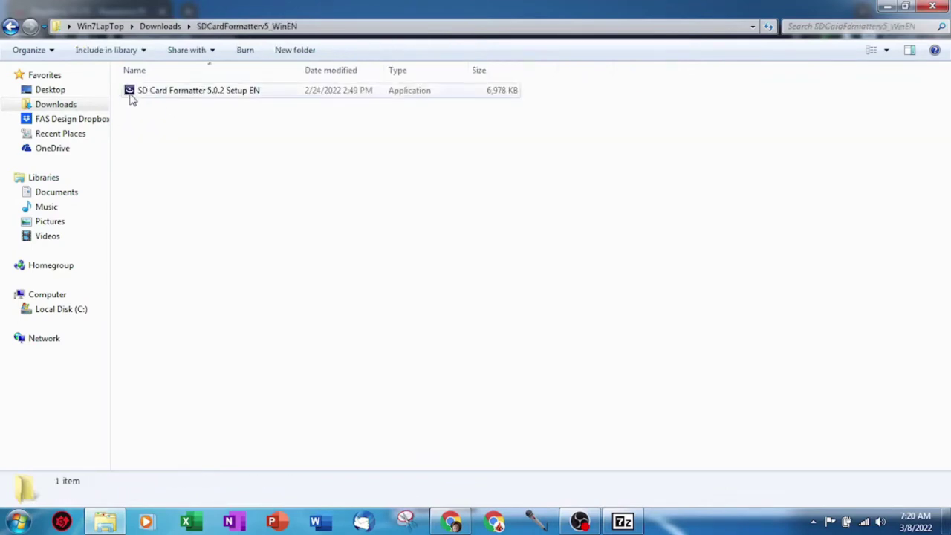
Step: Install SD Card Formatter 5.0.2 with the licence accepted and the default Program Files folder
double_click(225, 99)
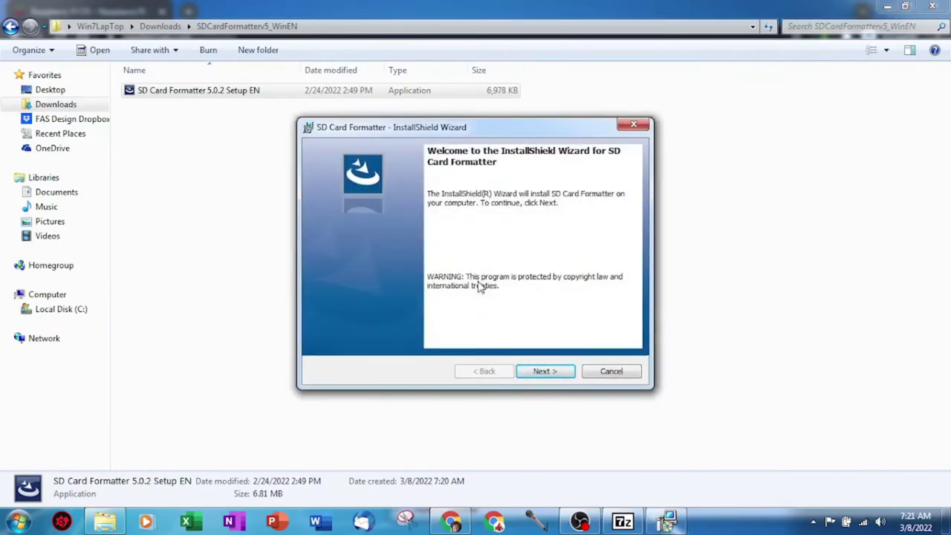
left_click(545, 372)
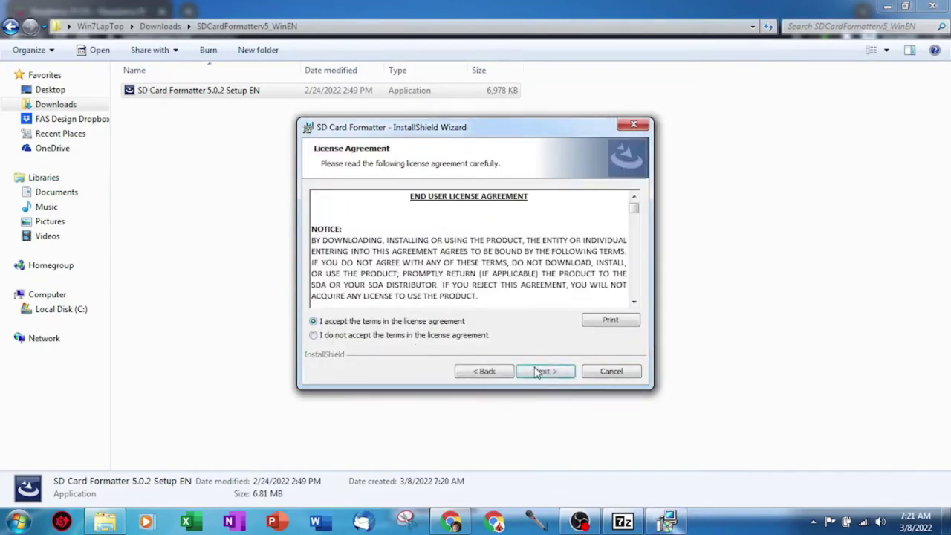
left_click(553, 372)
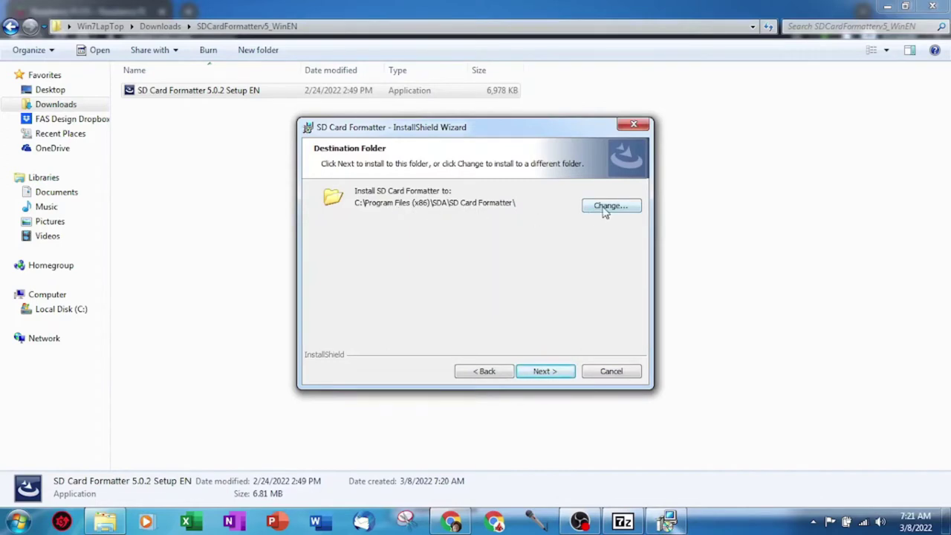
left_click(541, 371)
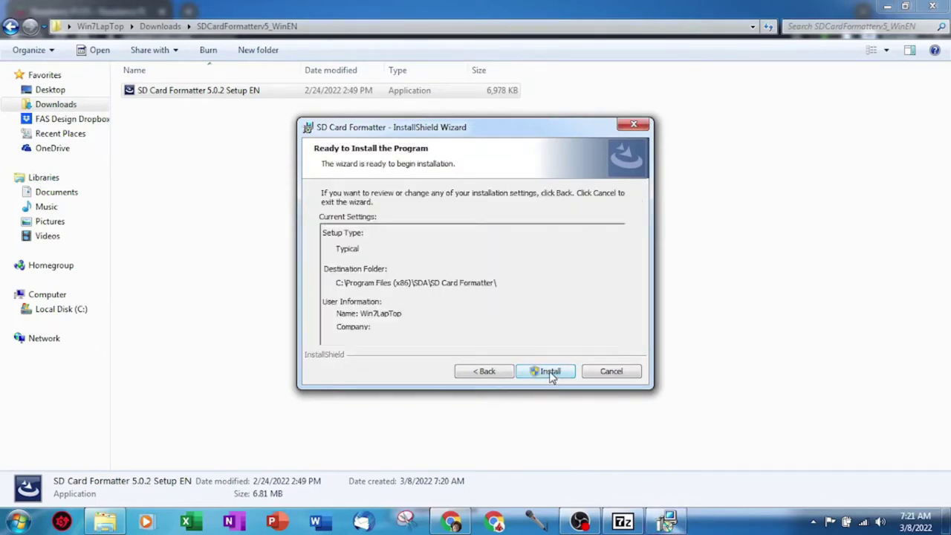
left_click(552, 375)
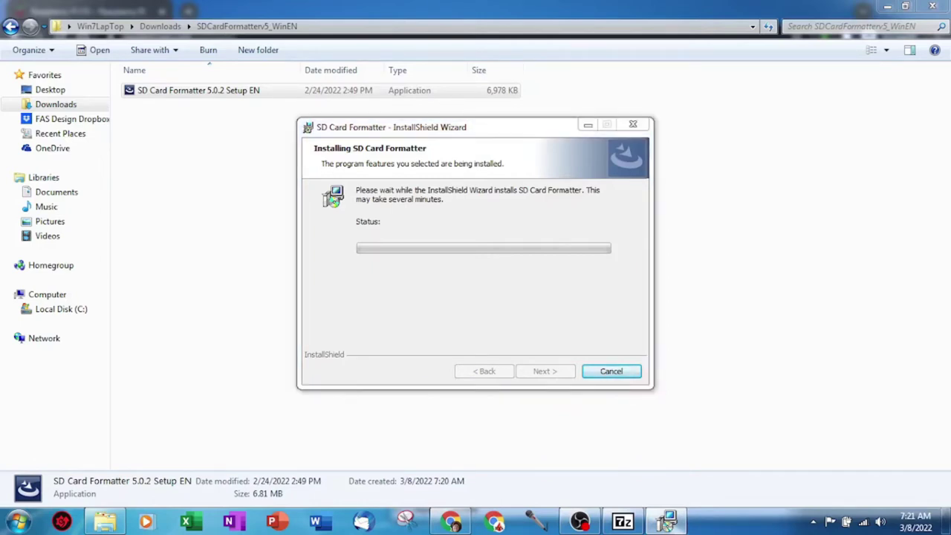
left_click(542, 277)
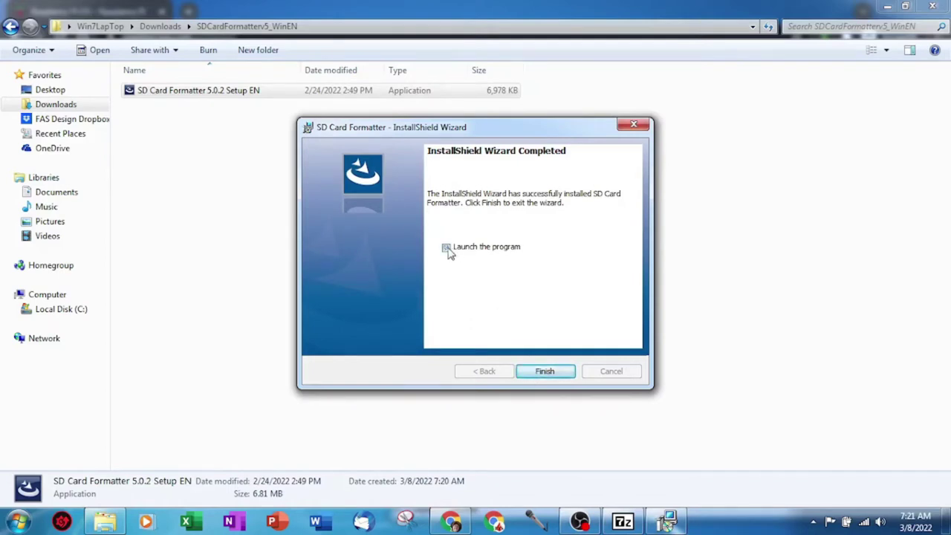
left_click(544, 371)
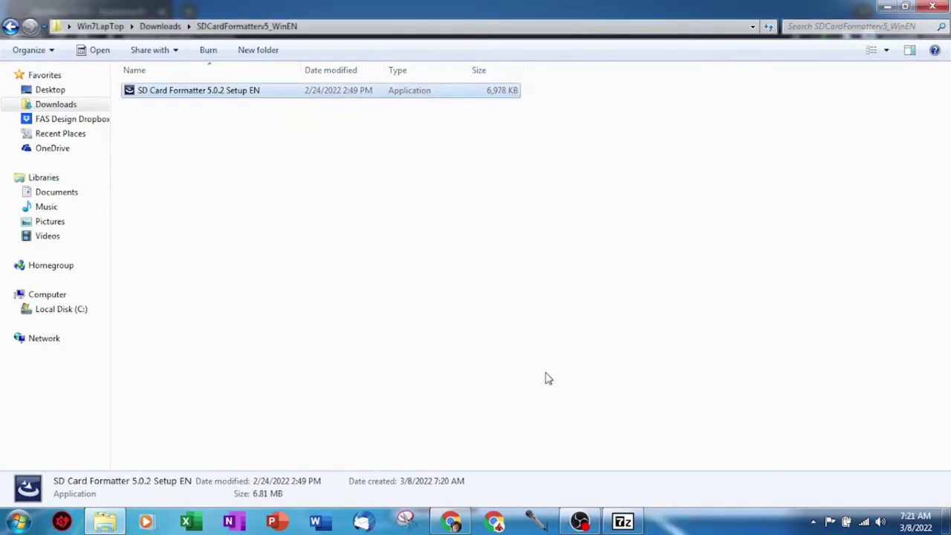
Step: Install Raspberry Pi Imager from imager_1.7.1 in Downloads, with 'Run Raspberry Pi Imager' unticked
left_click(160, 27)
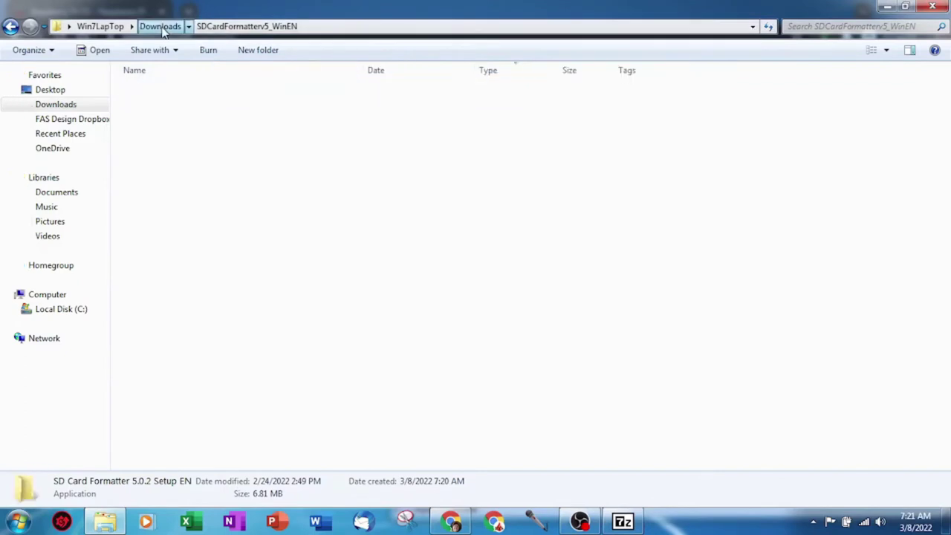
left_click(156, 136)
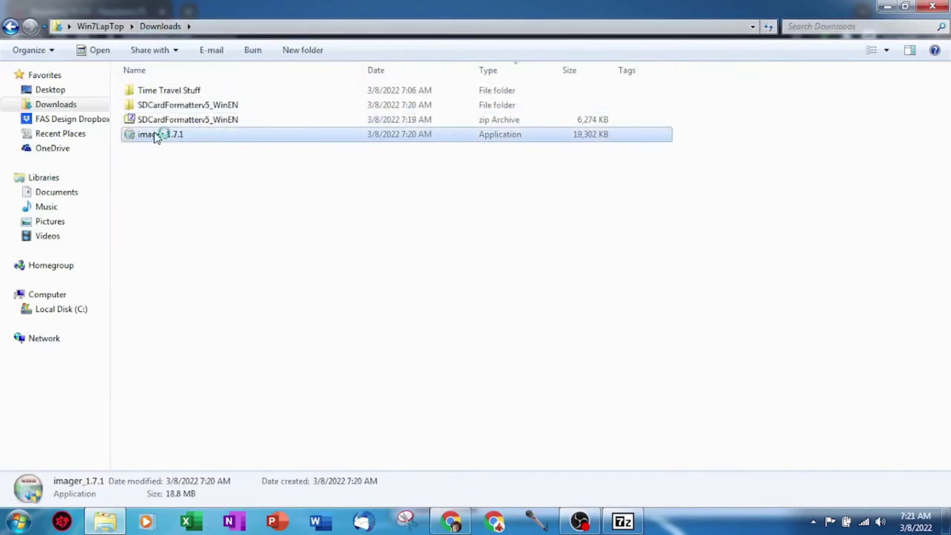
double_click(156, 136)
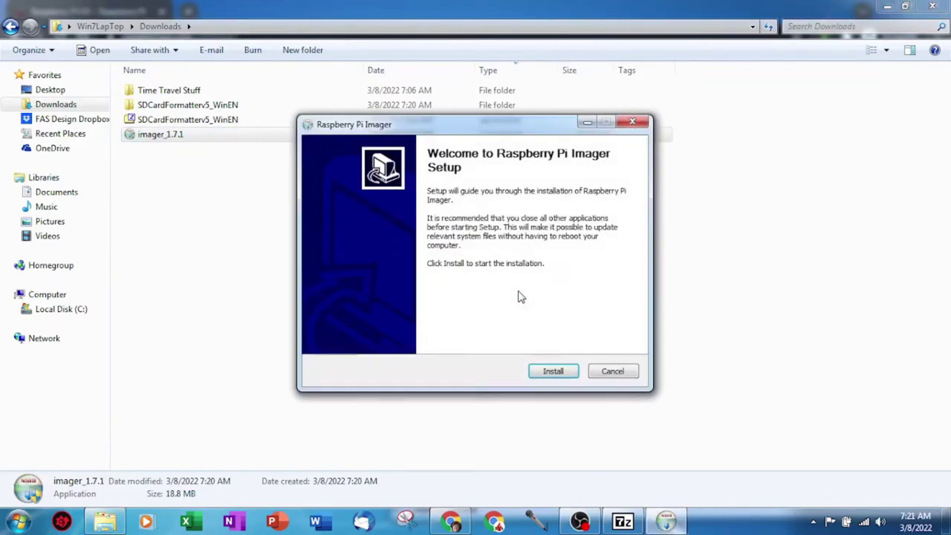
left_click(554, 372)
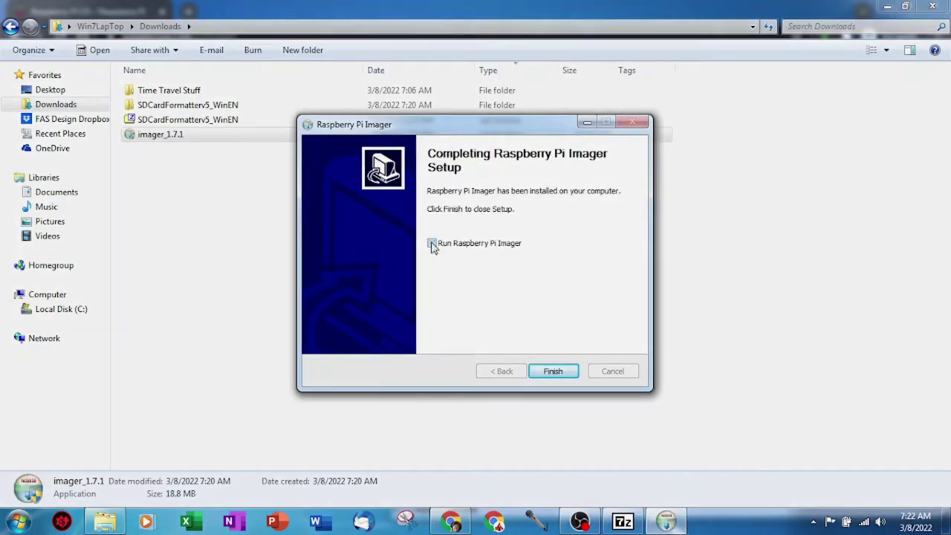
left_click(431, 244)
left_click(553, 371)
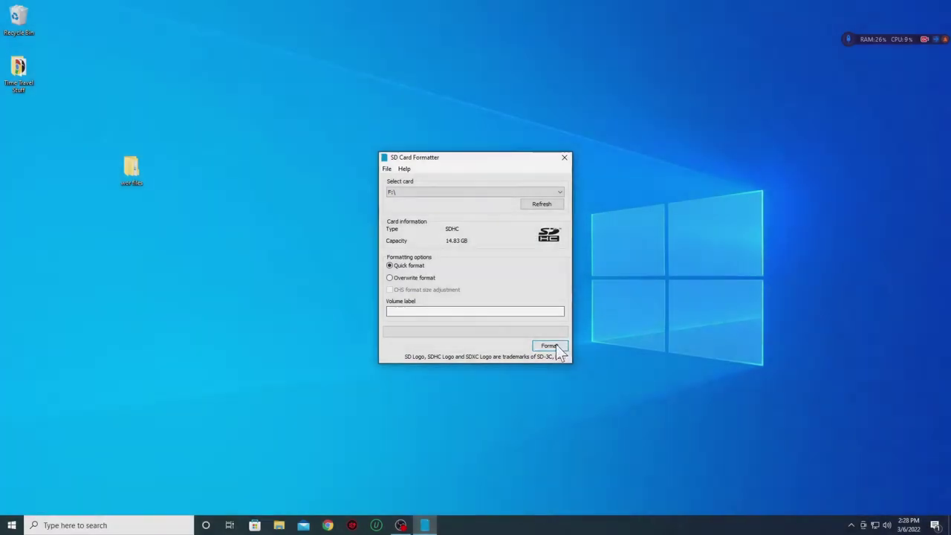
Step: Quick-format card F:\ to FAT32, confirming the erase, then close SD Card Formatter
left_click(553, 345)
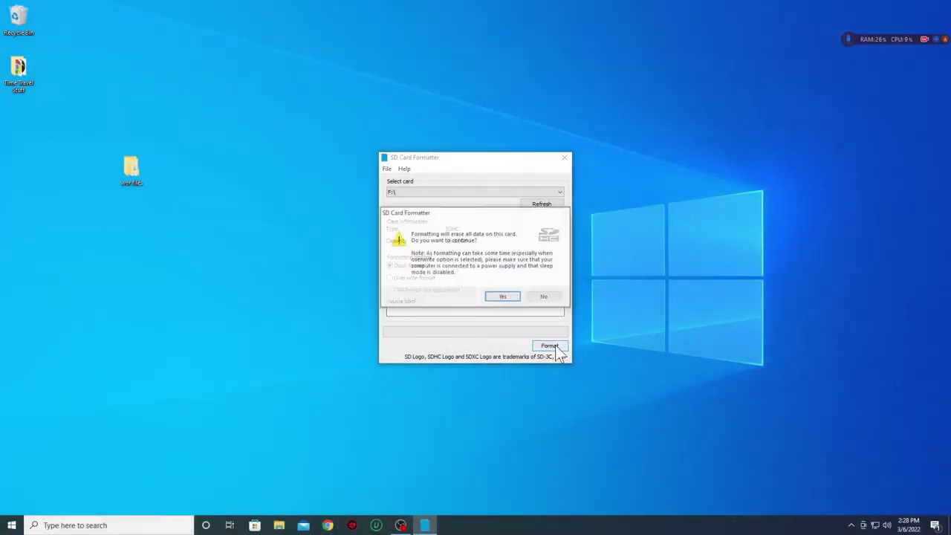
left_click(512, 297)
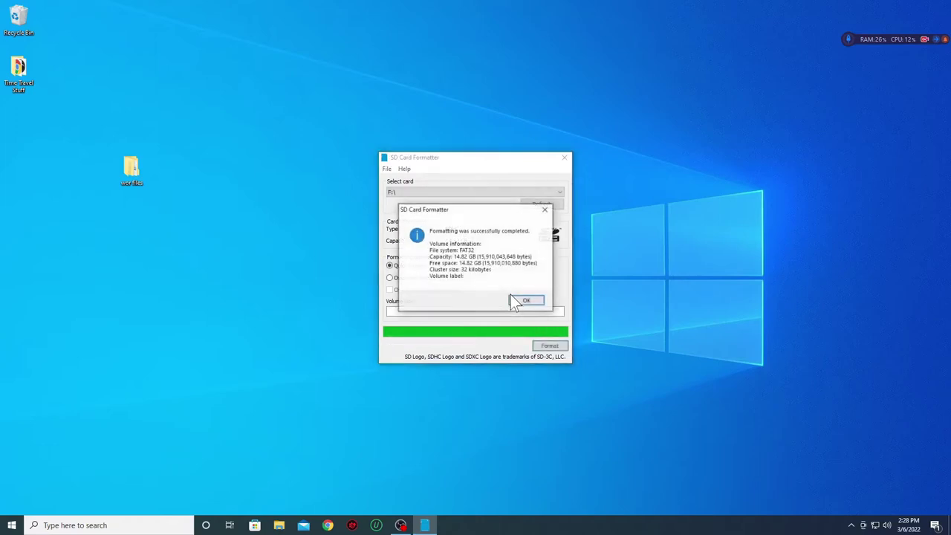
left_click(522, 305)
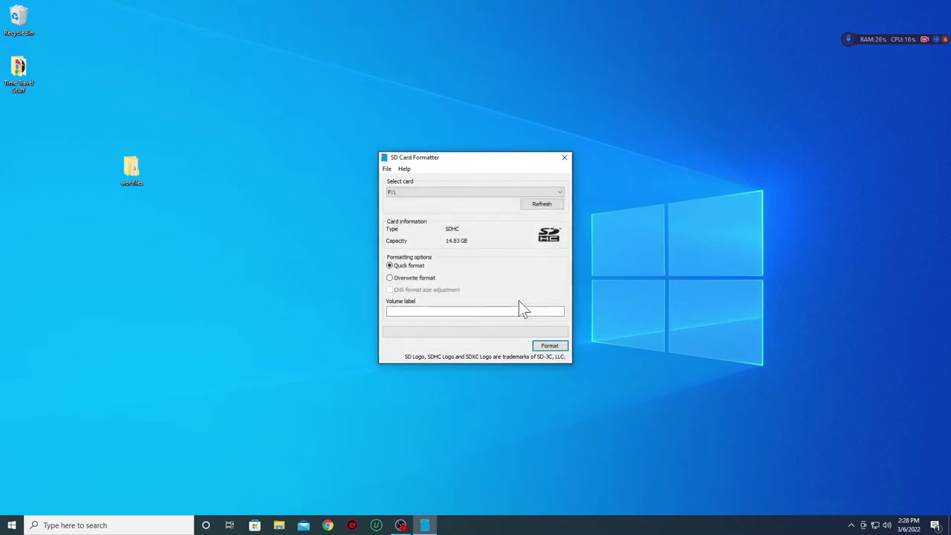
left_click(564, 158)
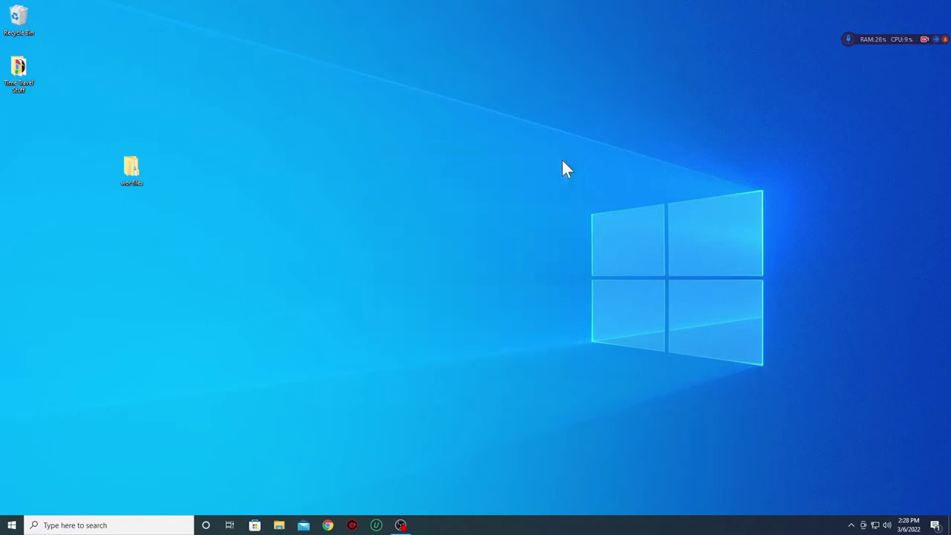
Step: Launch Raspberry Pi Imager and choose Misc utility images > Bootloader > SD Card Boot as the OS
left_click(12, 525)
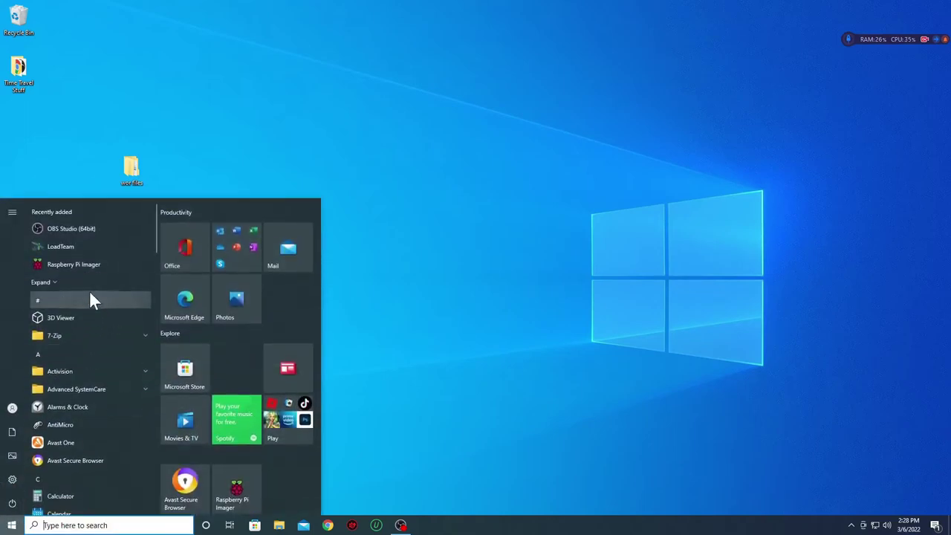
left_click(85, 269)
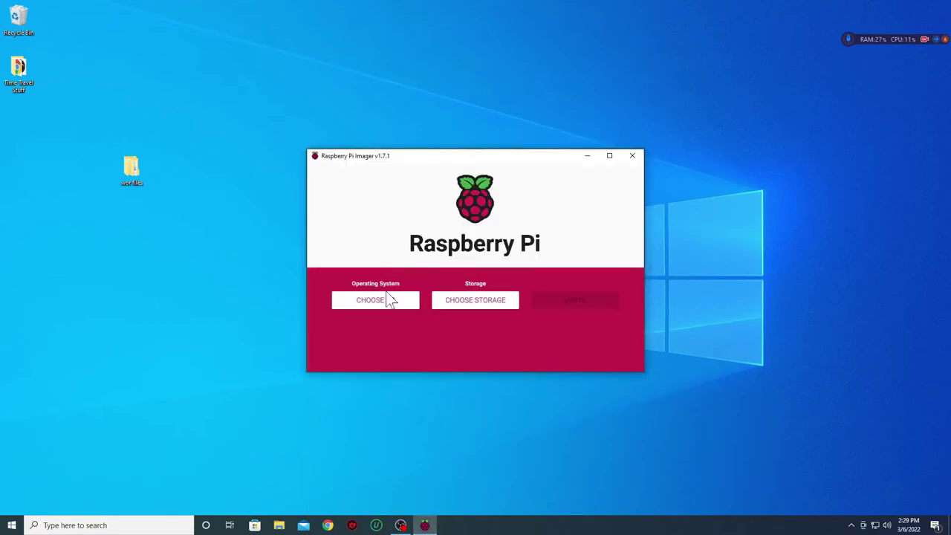
left_click(387, 296)
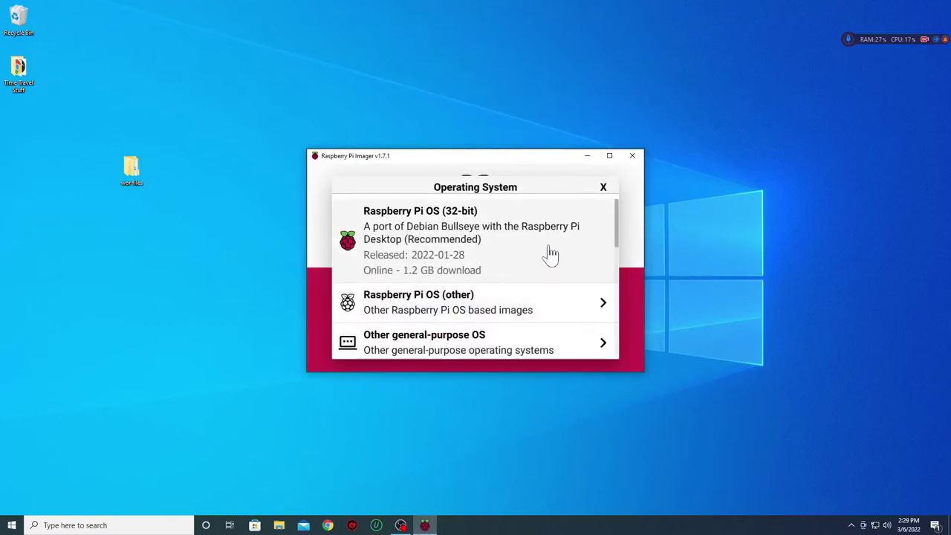
left_click_drag(616, 229, 616, 338)
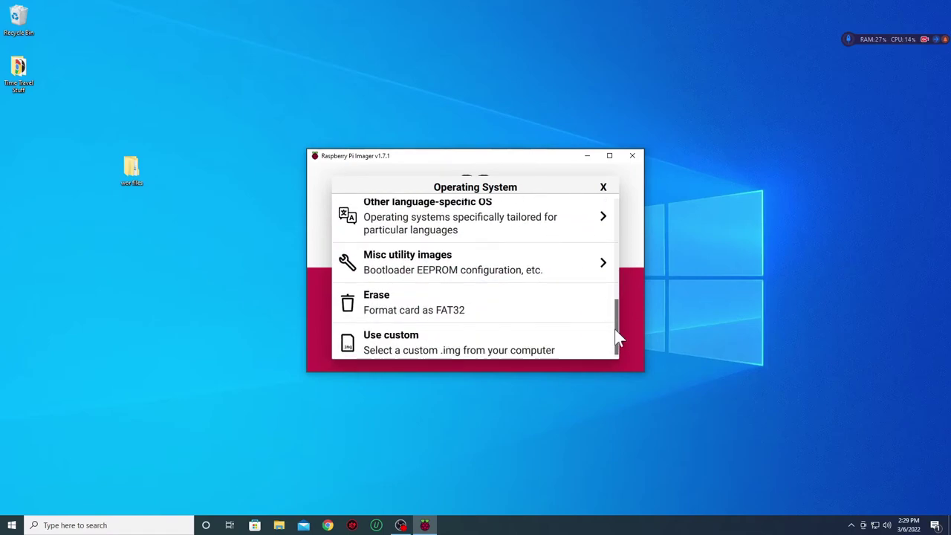
left_click(586, 275)
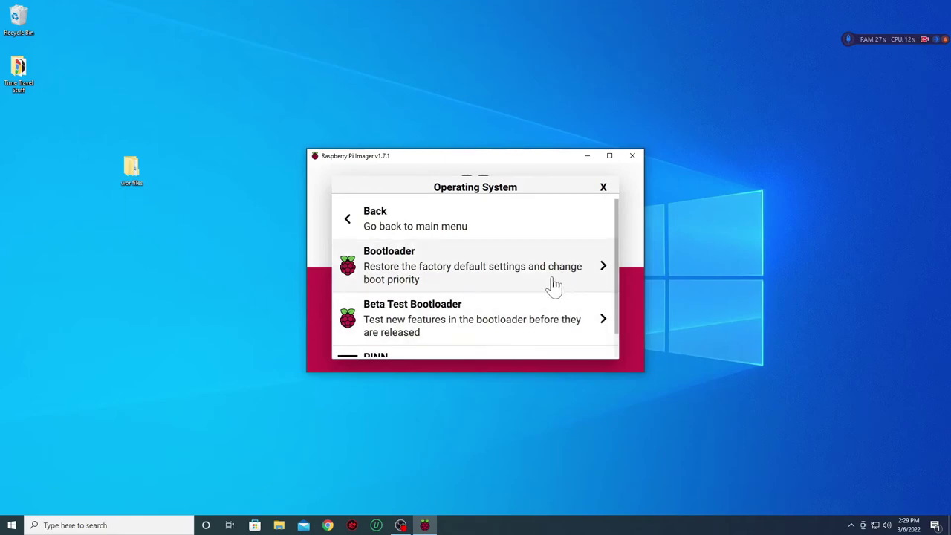
left_click(428, 321)
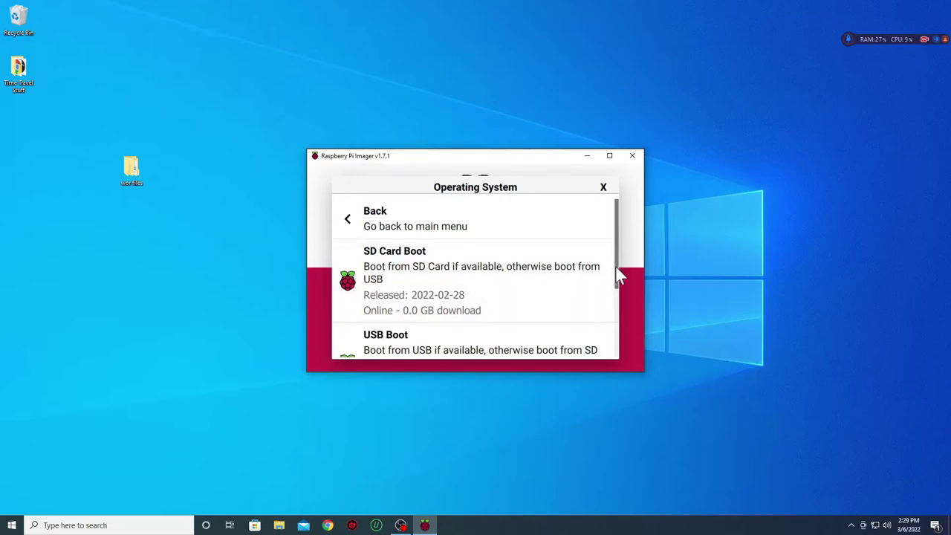
mouse_move(616, 267)
left_mouse_down()
mouse_move(611, 354)
mouse_move(623, 265)
left_mouse_up()
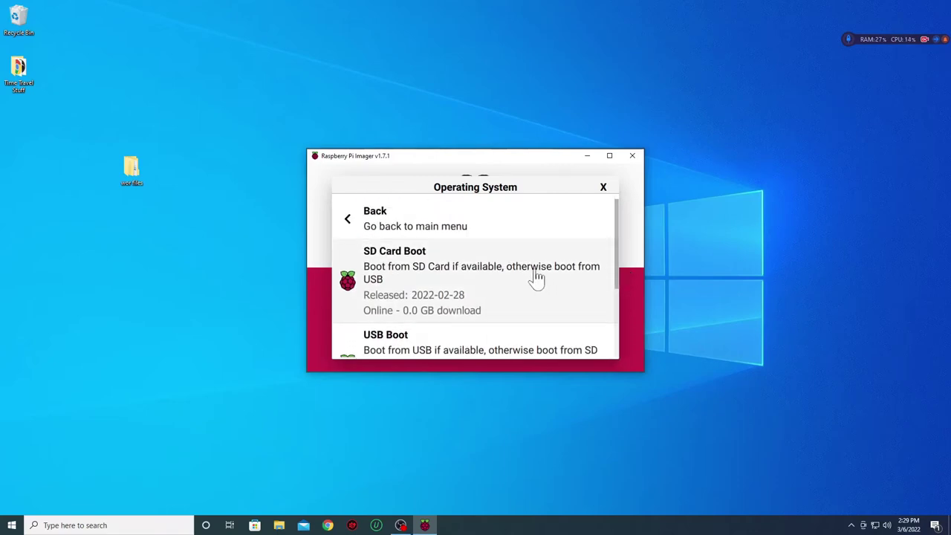
left_click(509, 280)
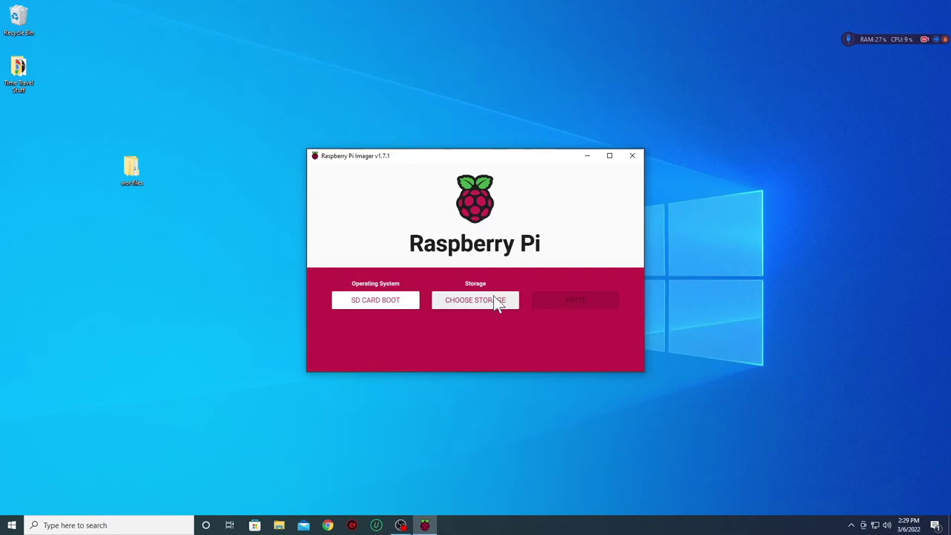
Step: Write SD Card Boot to the 15.9 GB Mass Storage Device USB Device, confirming the erase
left_click(487, 300)
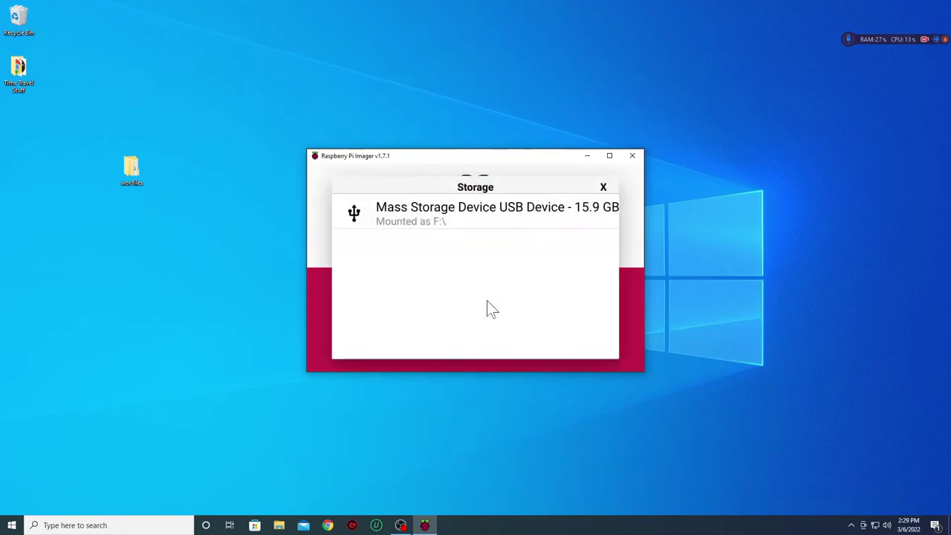
left_click(502, 215)
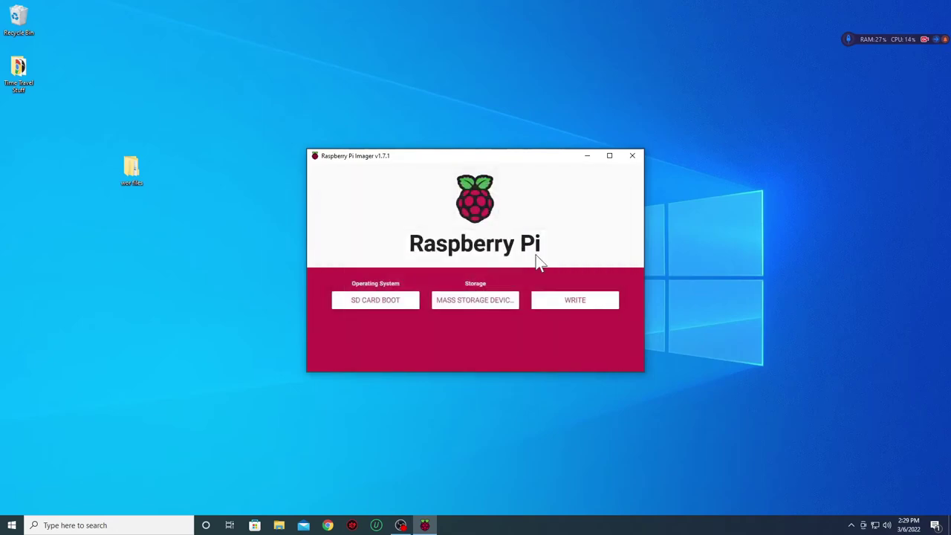
left_click(547, 306)
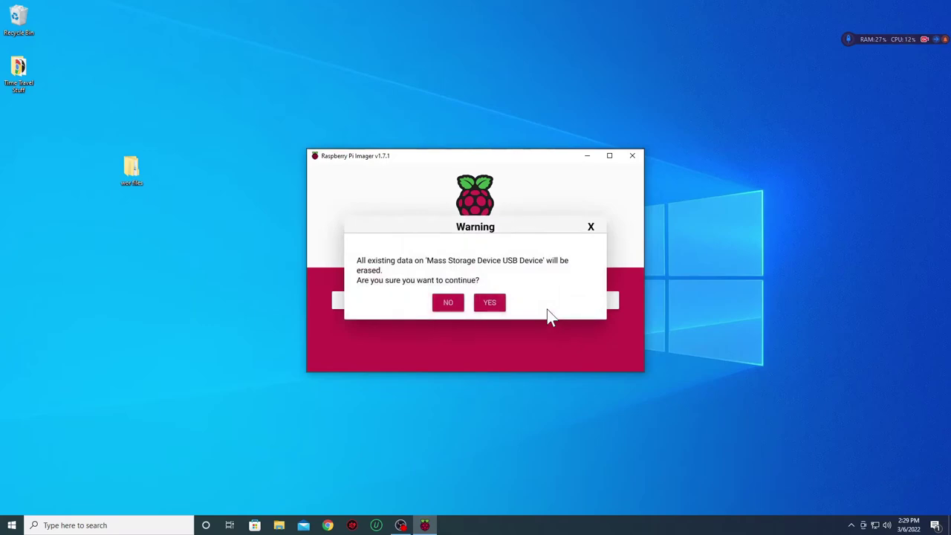
left_click(492, 302)
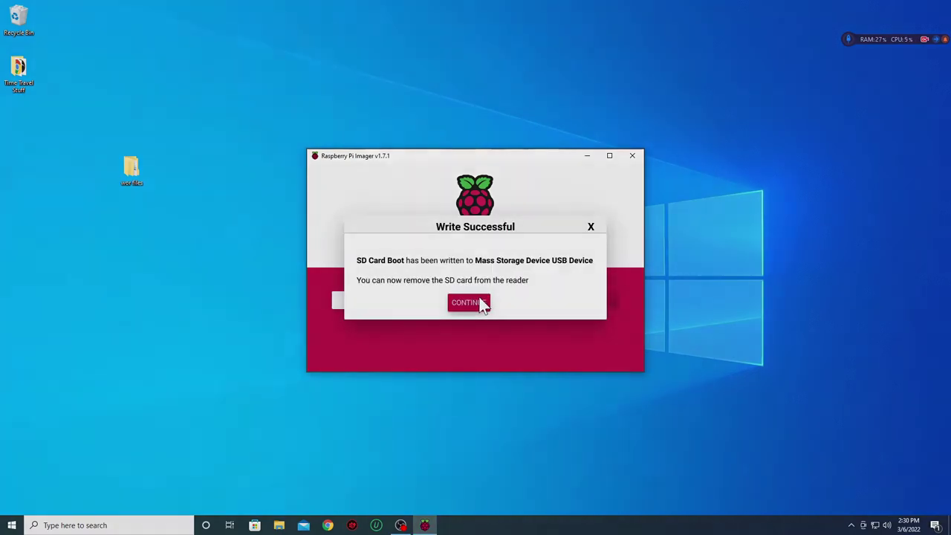
left_click(480, 302)
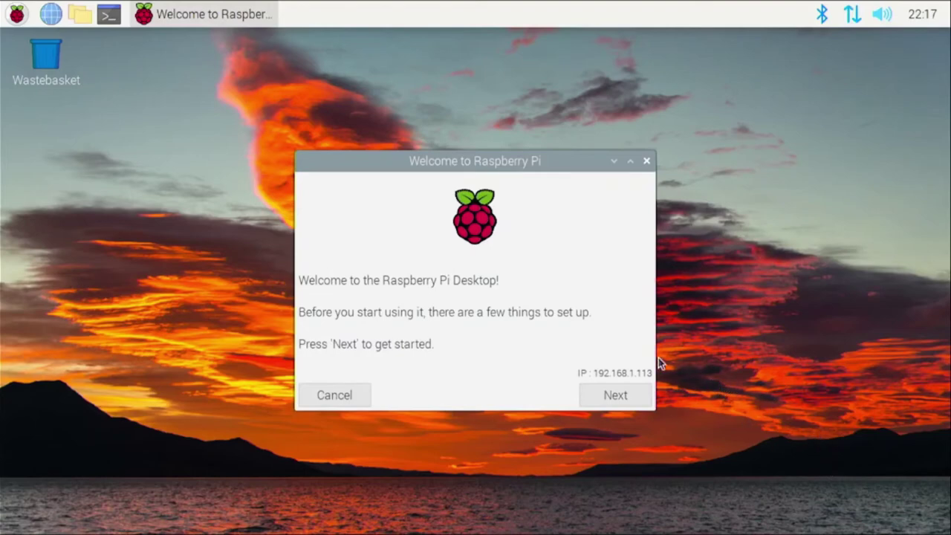
Step: Advance the Welcome wizard past country, password, screen and Wi-Fi to start updates, then open Shutdown
left_click(616, 394)
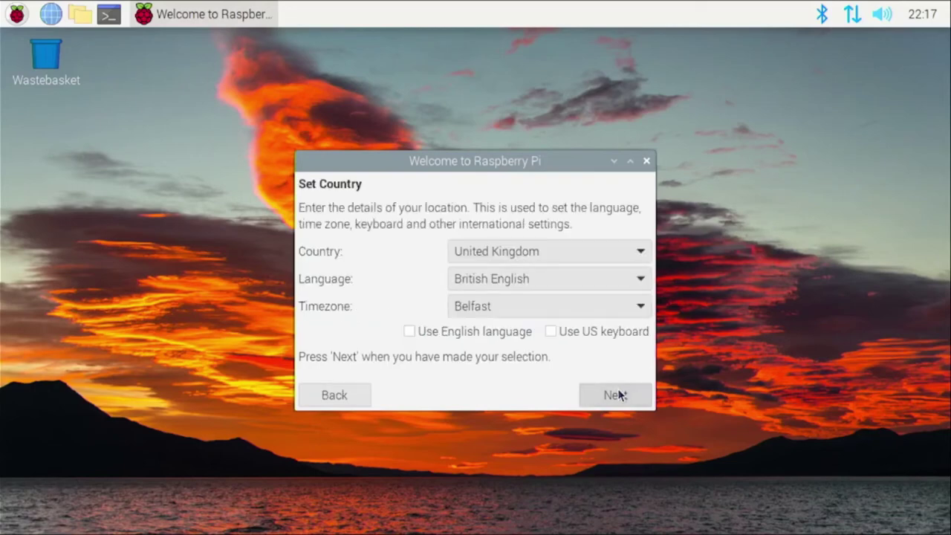
left_click(618, 394)
left_click(618, 394)
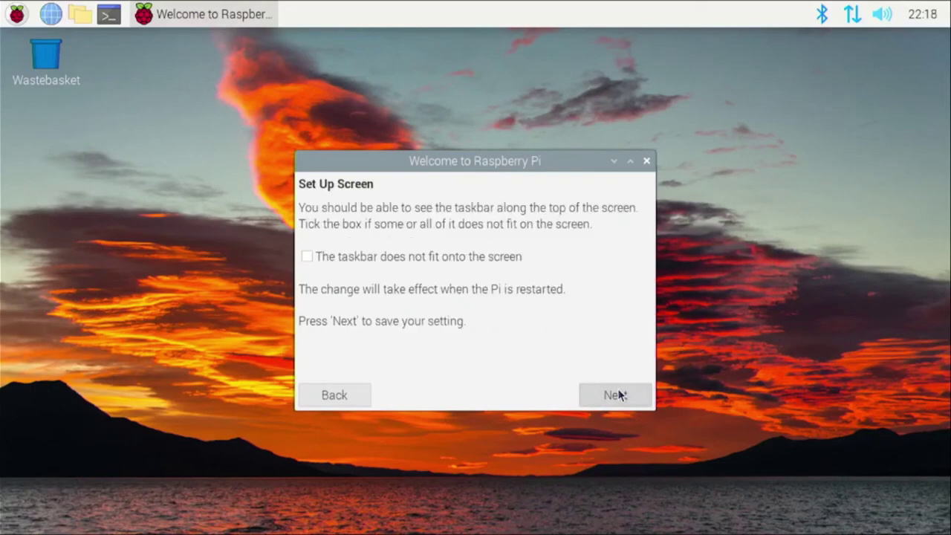
left_click(619, 394)
left_click(619, 394)
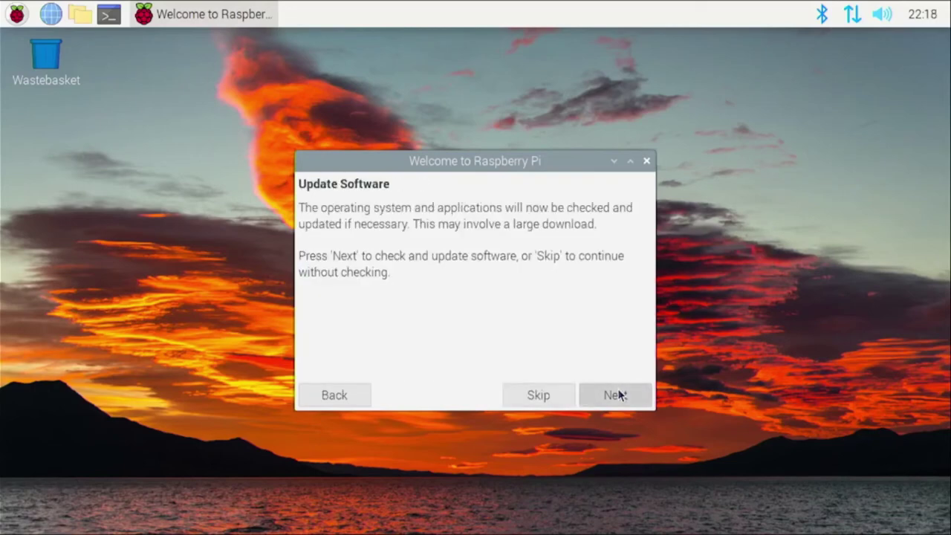
left_click(618, 394)
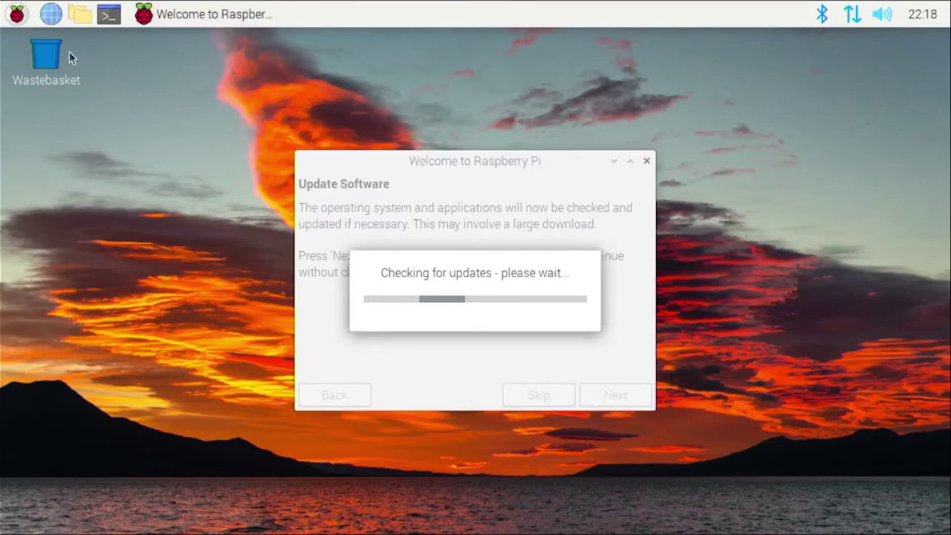
left_click(15, 13)
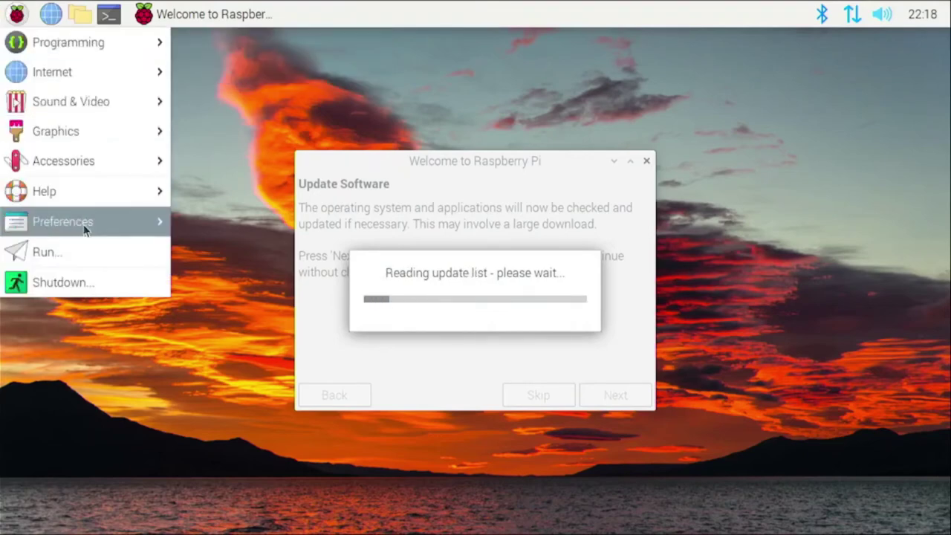
left_click(68, 282)
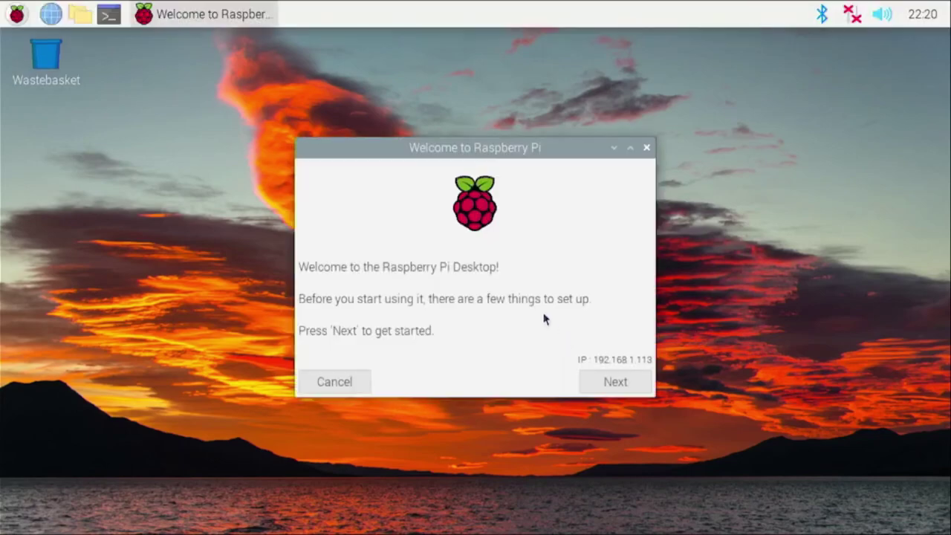
Step: Accept the default country, password, screen and wireless settings, then start the software update check
left_click(605, 386)
left_click(605, 386)
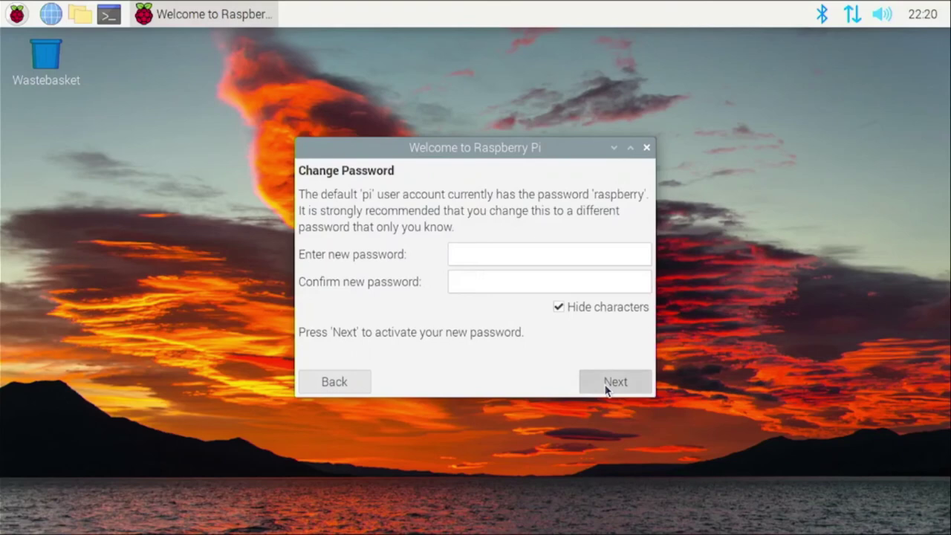
left_click(605, 387)
left_click(605, 387)
left_click(605, 386)
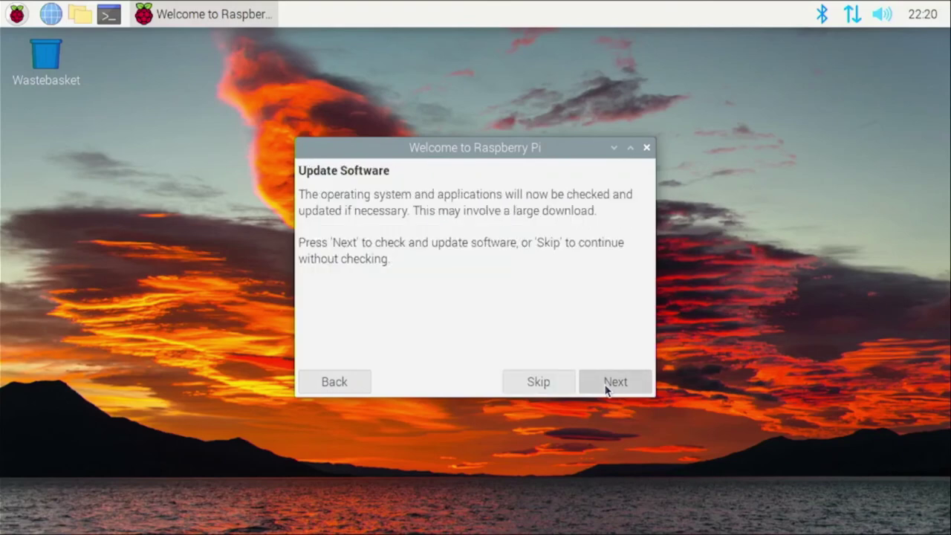
left_click(605, 386)
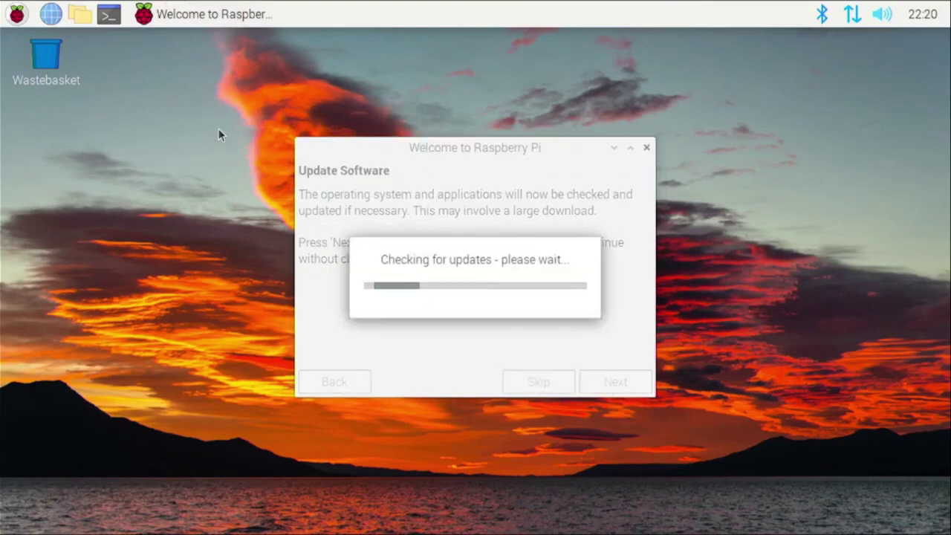
Step: Open the Shutdown Options dialog from the Raspberry applications menu
left_click(17, 15)
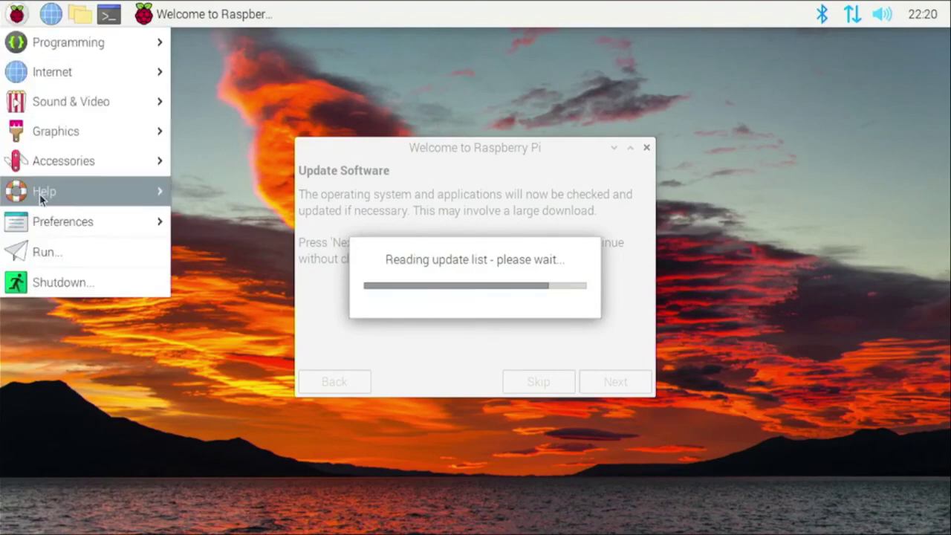
left_click(54, 283)
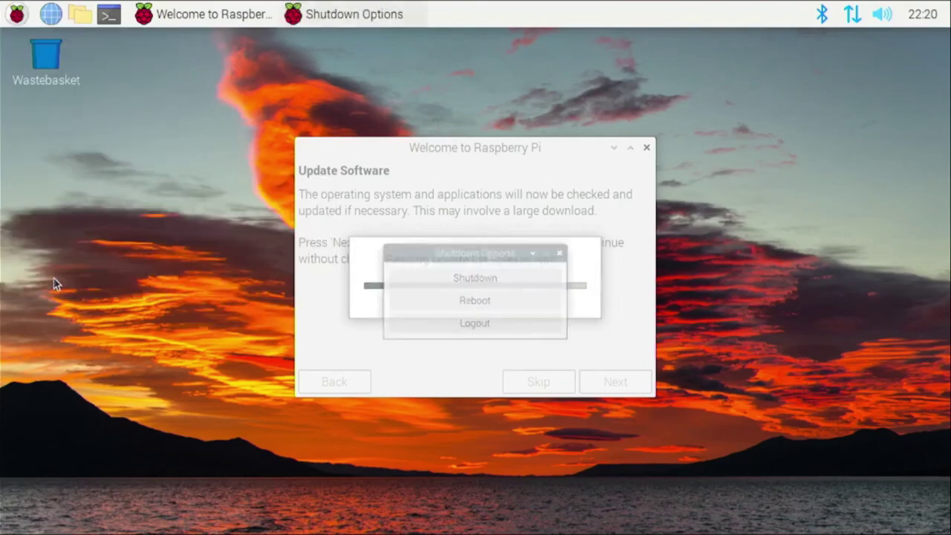